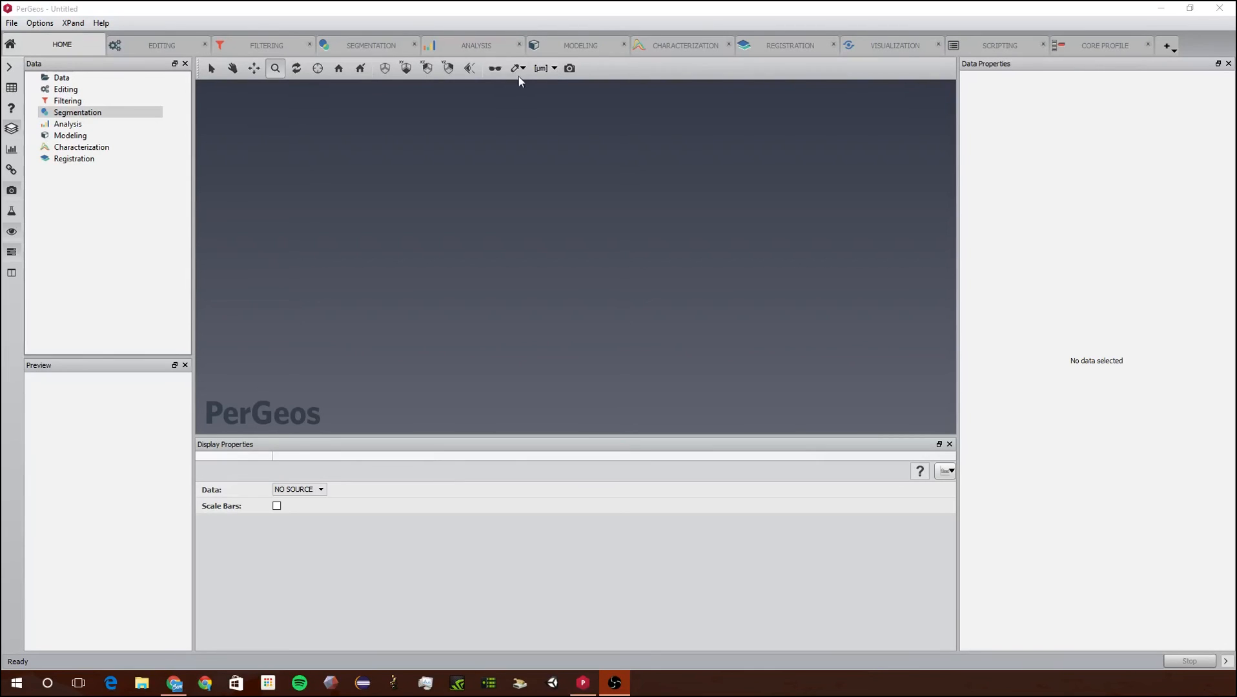
- Open the data file sinteredglass.am from the tutorials folder
{"action": "left_click", "coordinate": [12, 23]}
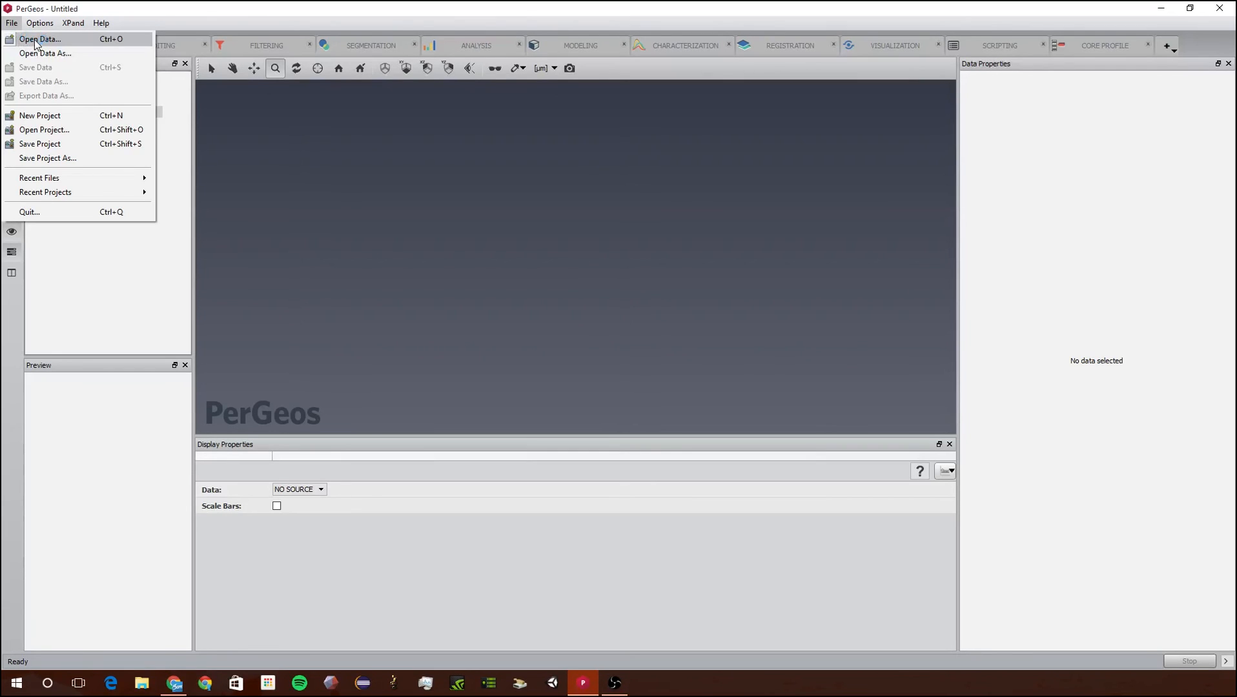
{"action": "left_click", "coordinate": [35, 40]}
{"action": "left_click", "coordinate": [194, 255]}
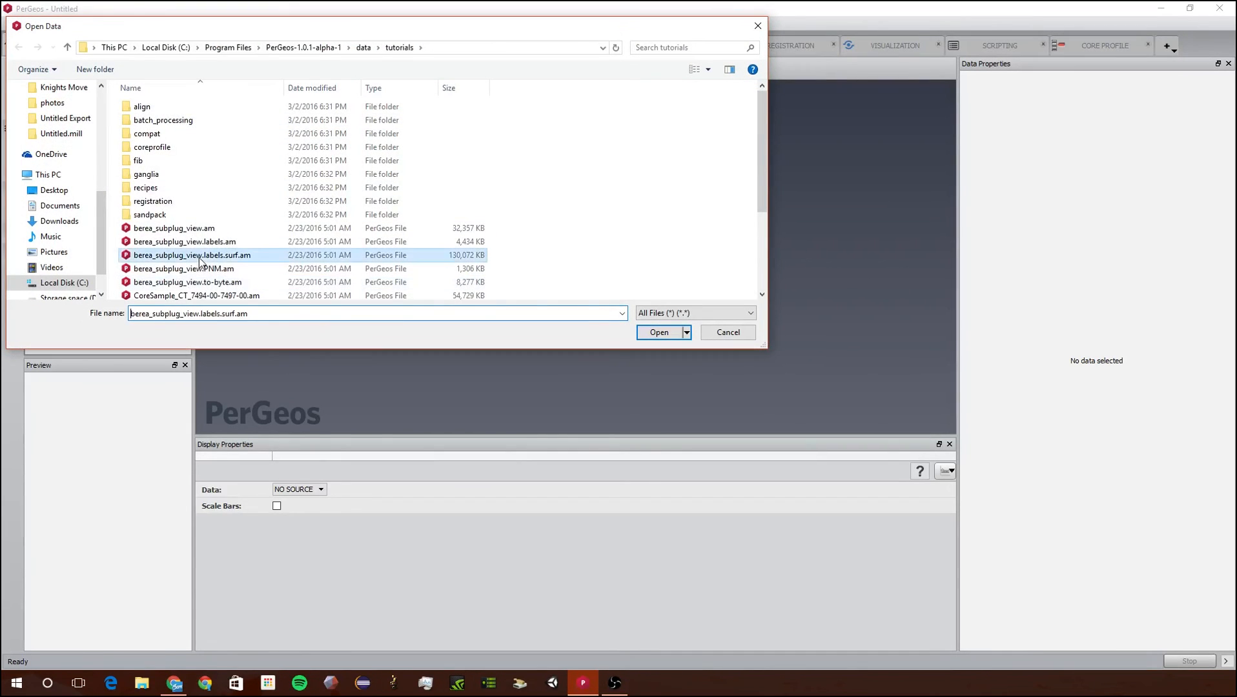
{"action": "scroll", "coordinate": [200, 261], "scroll_direction": "down", "scroll_amount": 3}
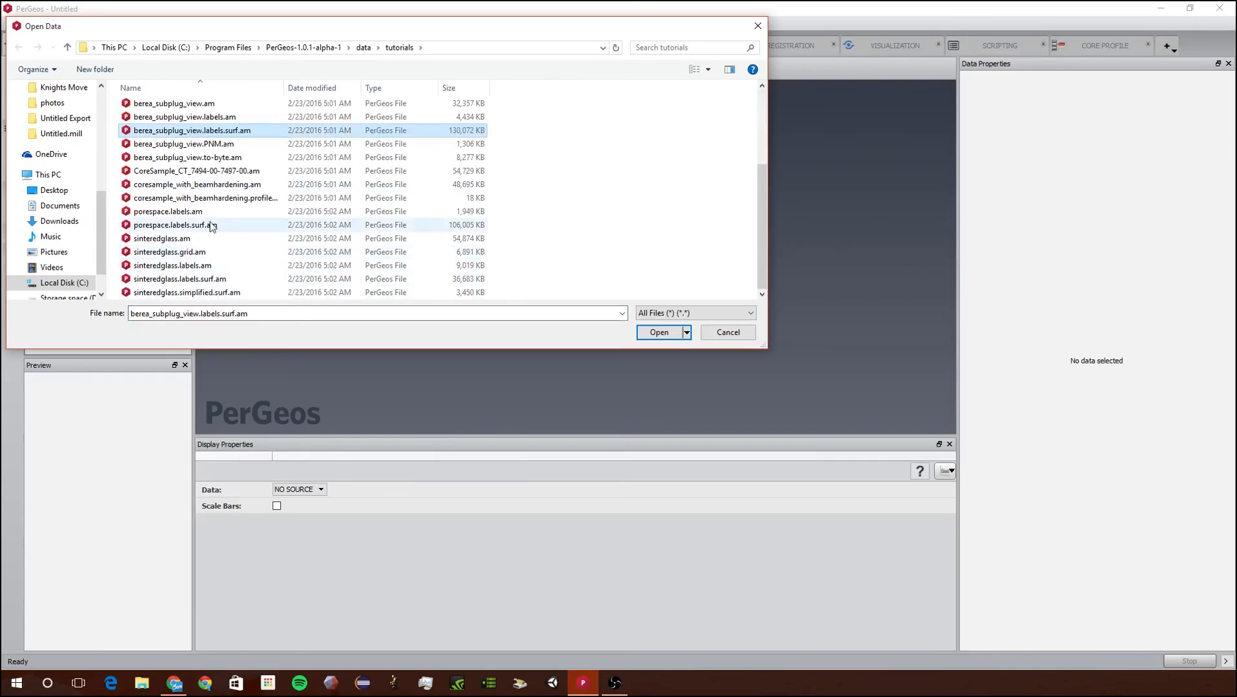
{"action": "double_click", "coordinate": [202, 239]}
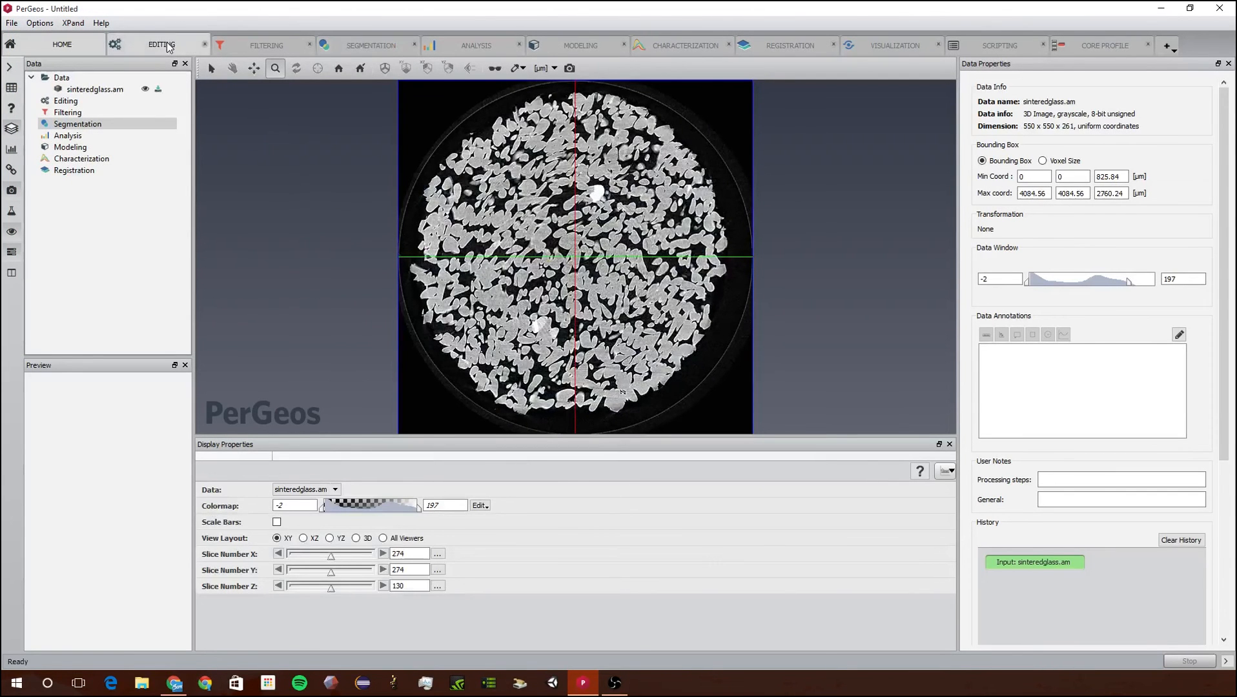
- Examine the XY slice of the sintered glass image, both whole and up close
{"action": "scroll", "coordinate": [643, 224], "scroll_direction": "down", "scroll_amount": 1}
{"action": "scroll", "coordinate": [643, 223], "scroll_direction": "up", "scroll_amount": 3}
{"action": "scroll", "coordinate": [723, 202], "scroll_direction": "down", "scroll_amount": 5}
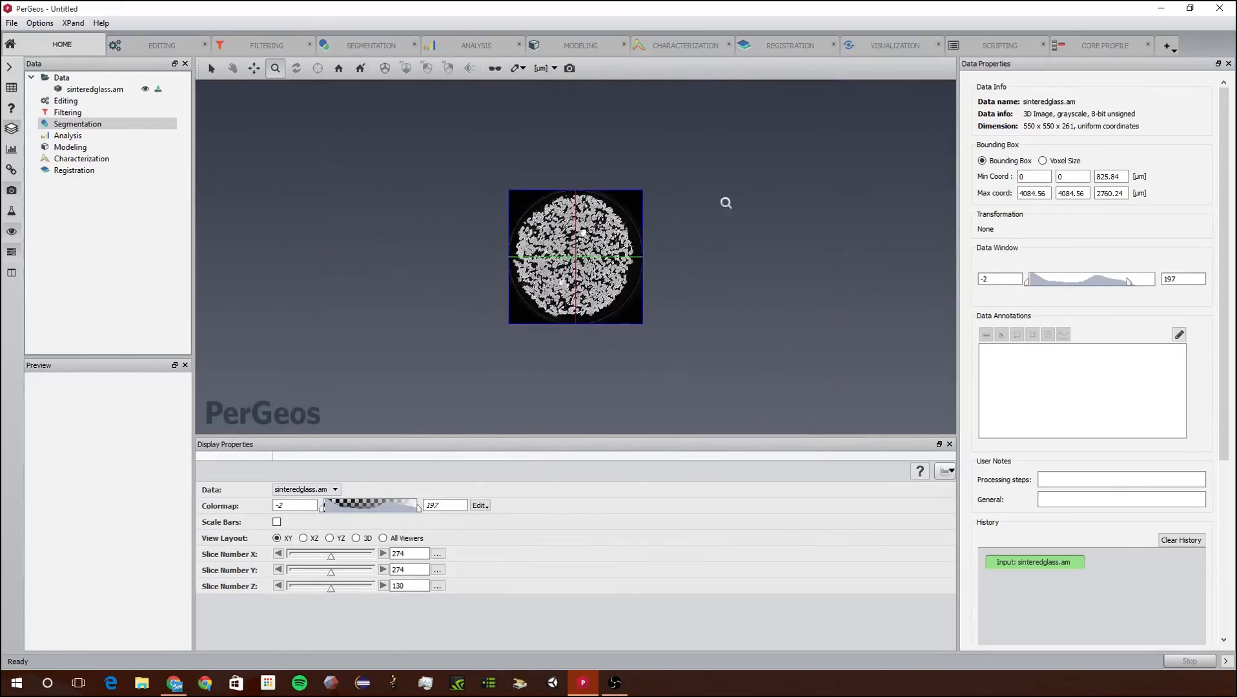
{"action": "scroll", "coordinate": [579, 268], "scroll_direction": "up", "scroll_amount": 5}
{"action": "scroll", "coordinate": [579, 269], "scroll_direction": "down", "scroll_amount": 5}
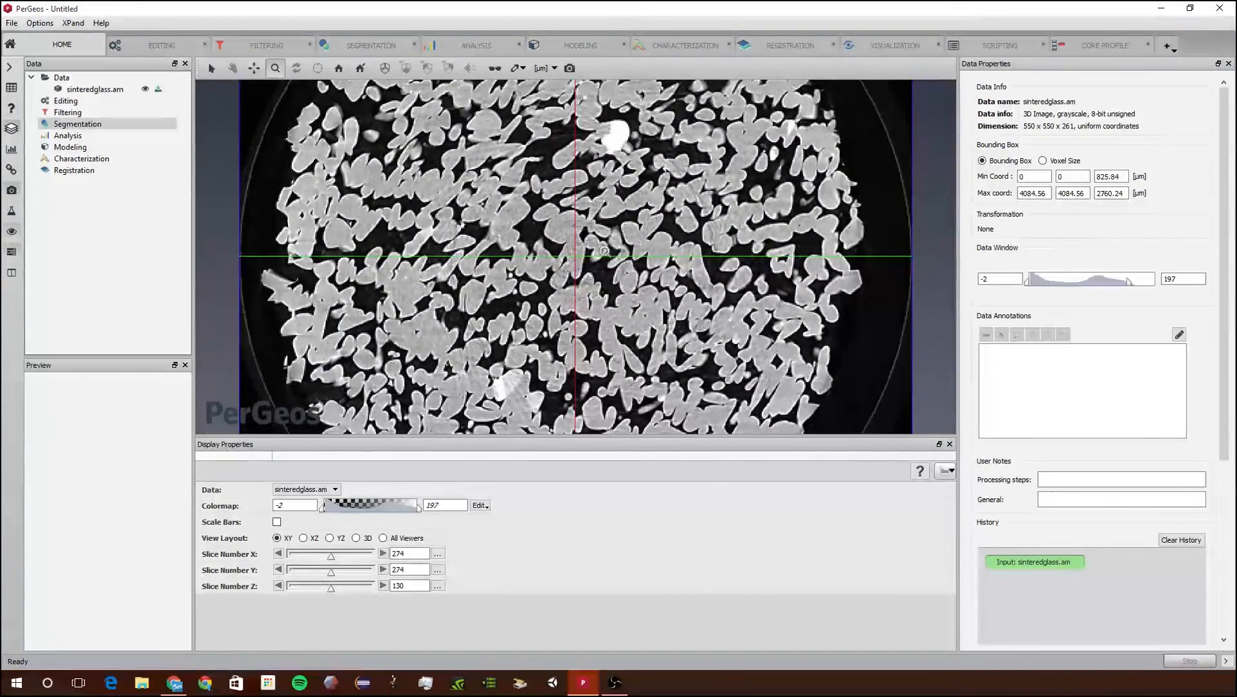
{"action": "left_click", "coordinate": [253, 68]}
{"action": "mouse_move", "coordinate": [572, 214]}
{"action": "left_mouse_down"}
{"action": "mouse_move", "coordinate": [834, 225]}
{"action": "mouse_move", "coordinate": [573, 280]}
{"action": "mouse_move", "coordinate": [591, 203]}
{"action": "left_mouse_up"}
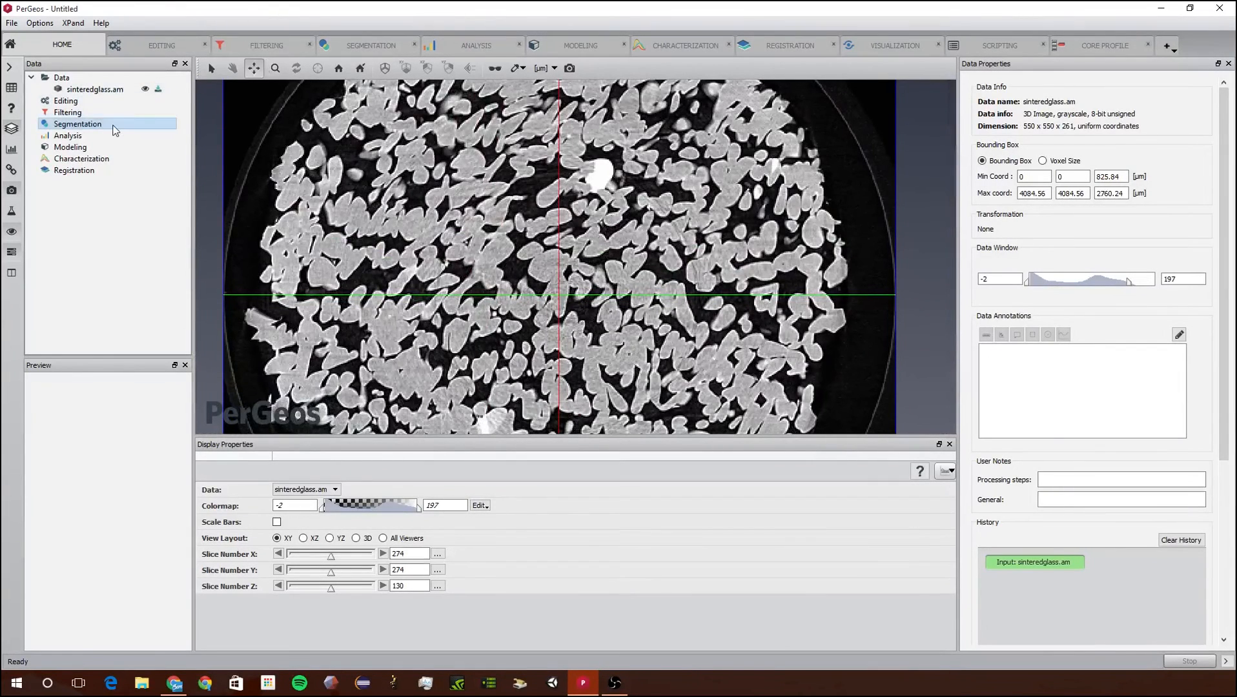
- Apply the temperature.icol colormap to the sinteredglass.am slice display
{"action": "left_click", "coordinate": [173, 127]}
{"action": "left_click", "coordinate": [479, 507]}
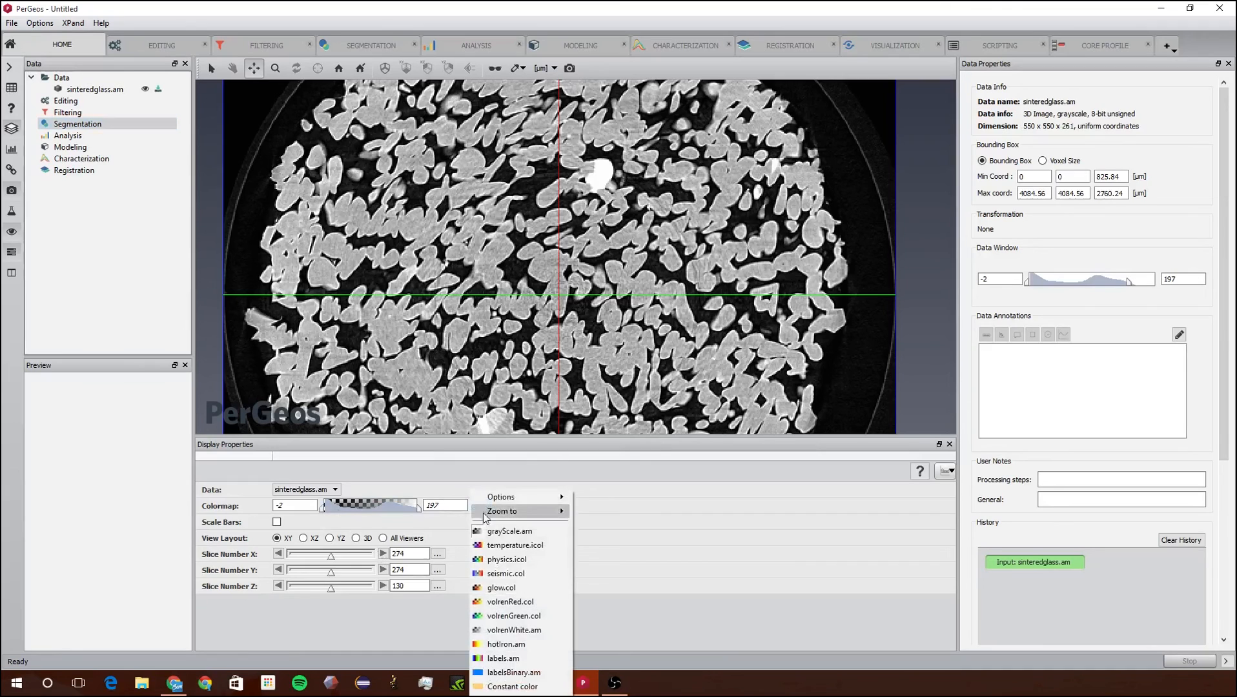
{"action": "left_click", "coordinate": [459, 502]}
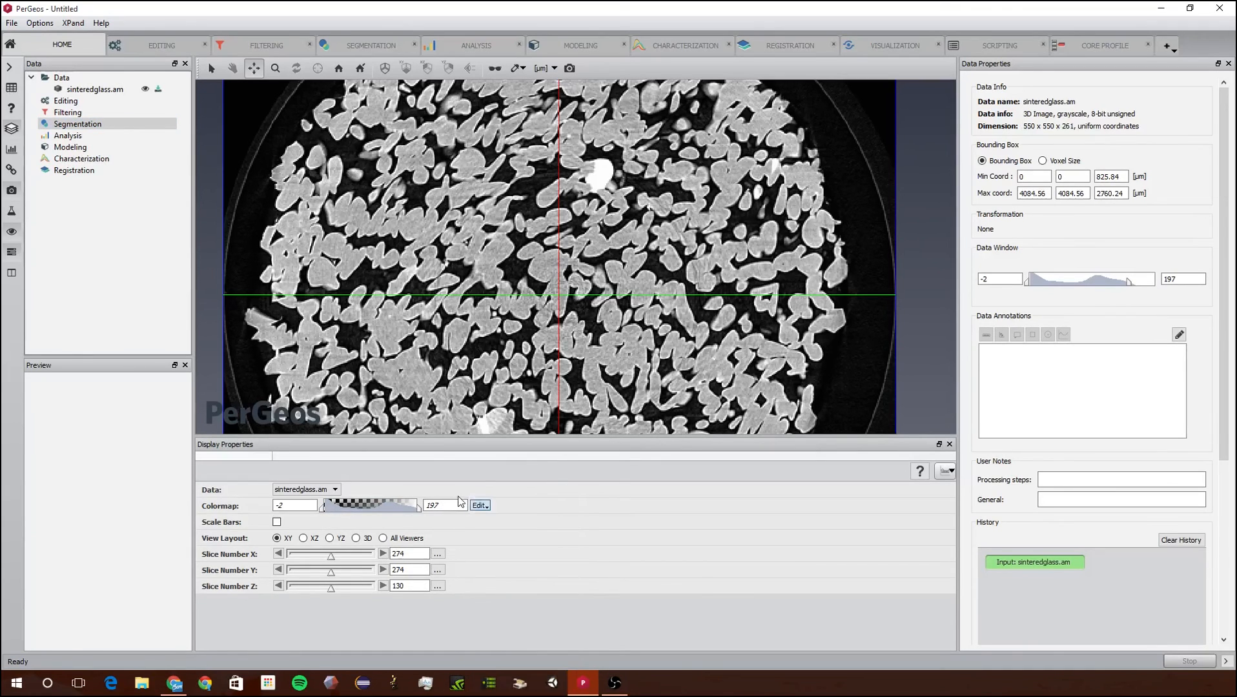
{"action": "left_click", "coordinate": [485, 506]}
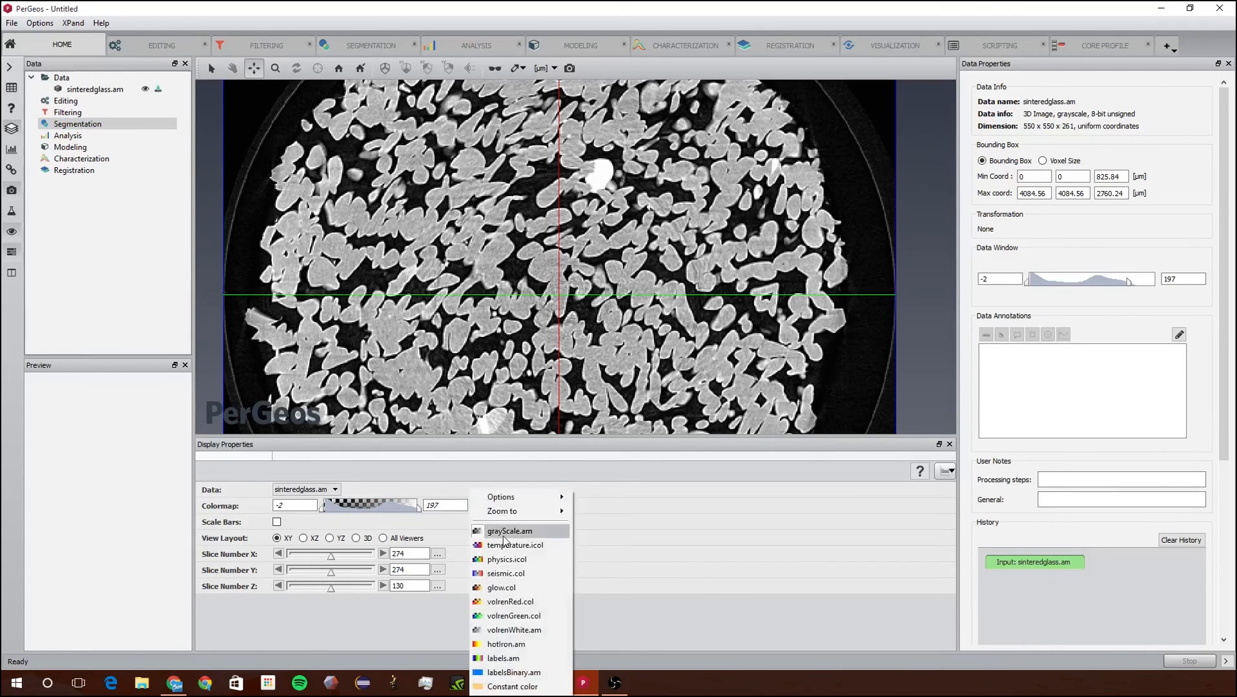
{"action": "left_click", "coordinate": [504, 546]}
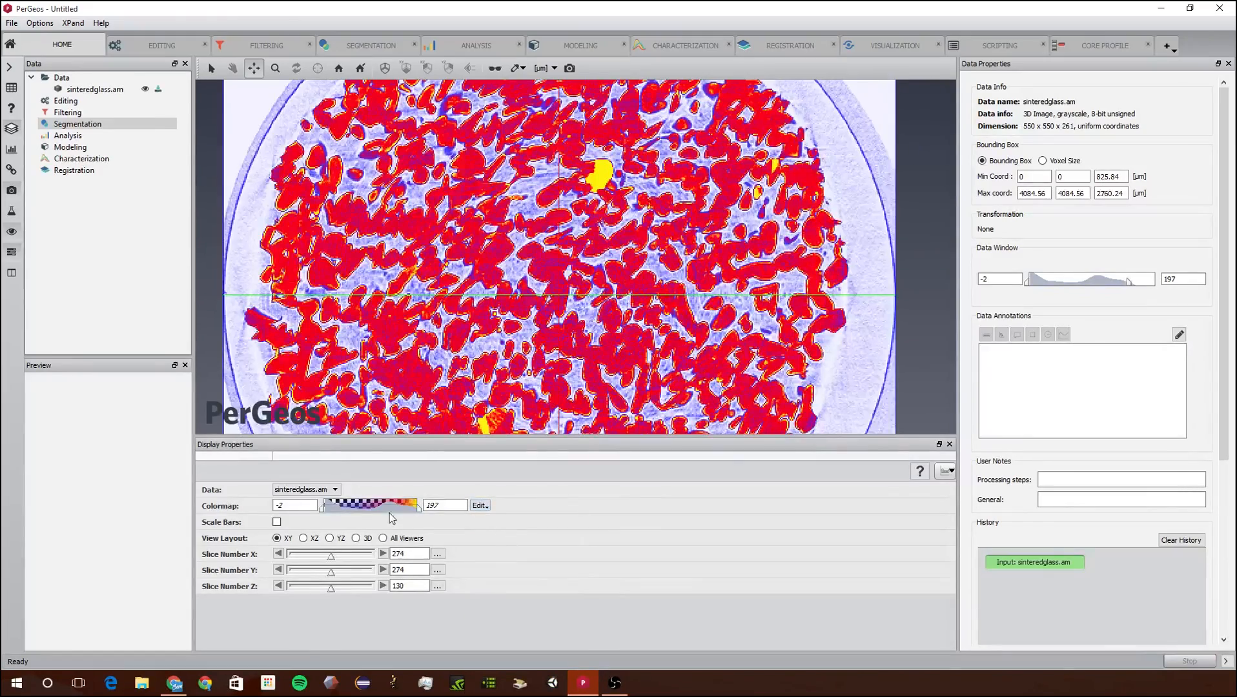
- Raise the slice display's lower colormap limit to 28 and set the slice numbers to X 190 and Z 120
{"action": "mouse_move", "coordinate": [326, 508]}
{"action": "left_mouse_down"}
{"action": "mouse_move", "coordinate": [374, 508]}
{"action": "mouse_move", "coordinate": [334, 508]}
{"action": "left_mouse_up"}
{"action": "left_click_drag", "start_coordinate": [331, 556], "coordinate": [329, 590]}
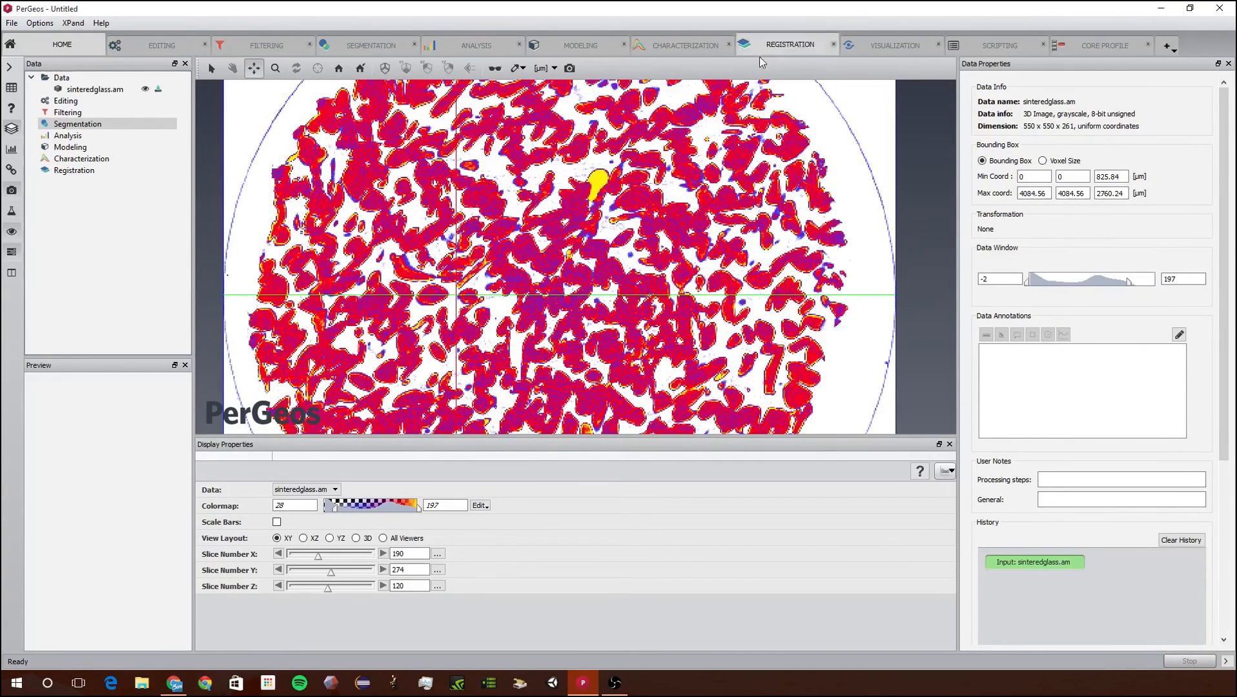
- Add a Volume Rendering in the Visualization workspace and close the Animation Director to enlarge the viewer
{"action": "left_click", "coordinate": [871, 45]}
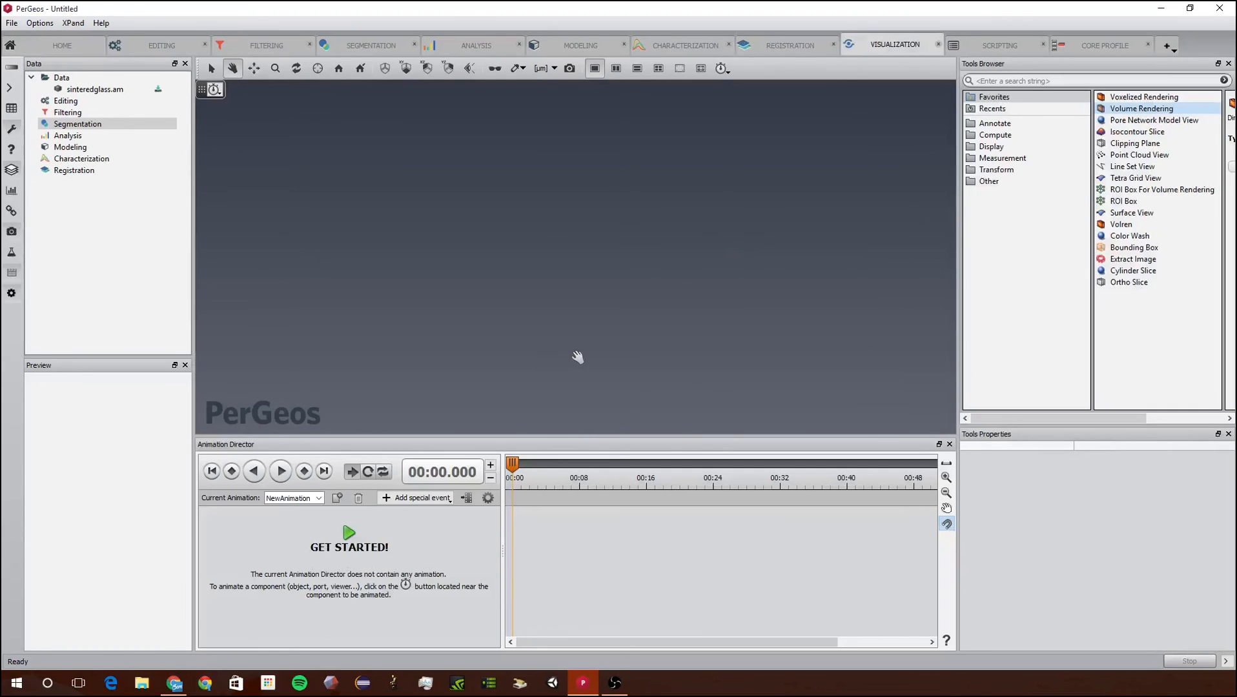
{"action": "double_click", "coordinate": [1135, 109]}
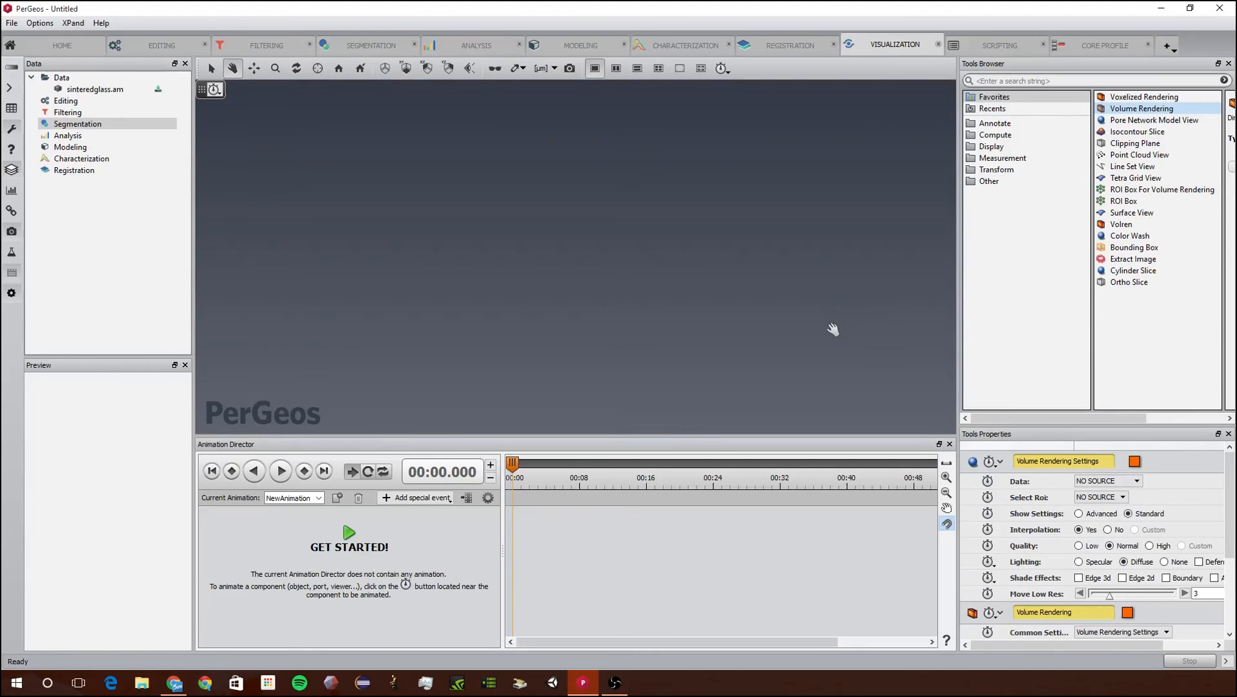
{"action": "left_click", "coordinate": [949, 445]}
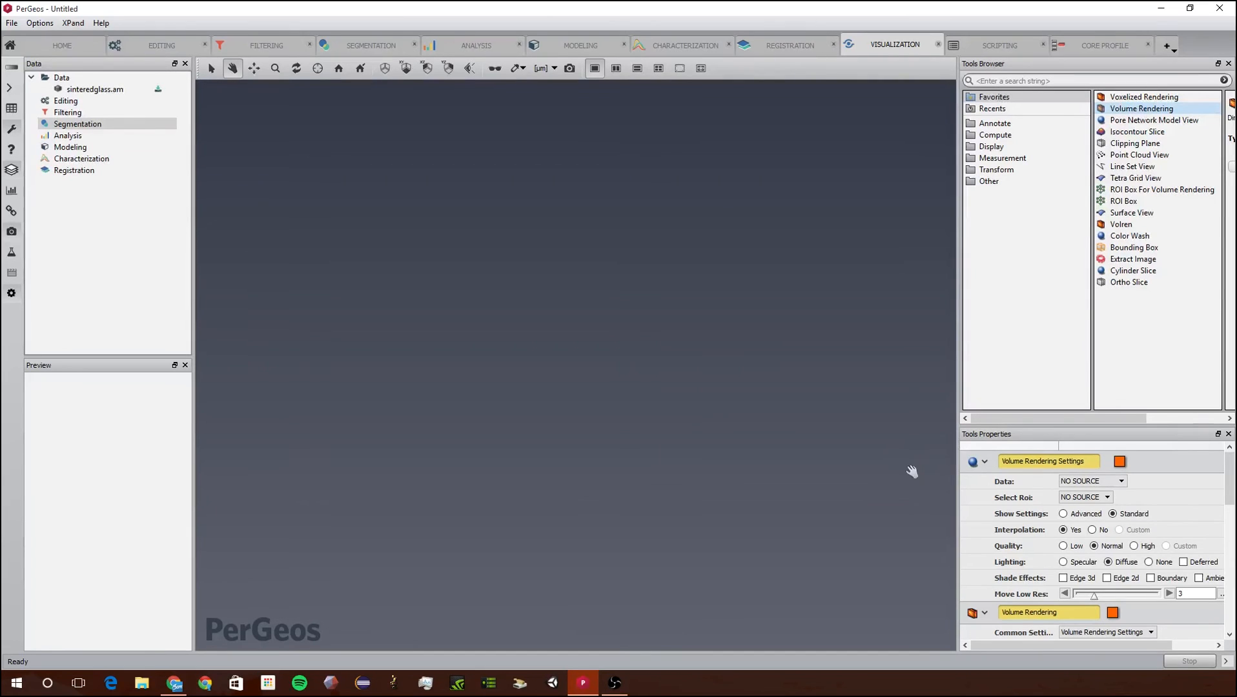
- Set sinteredglass.am as the data source in the first Volume Rendering Settings
{"action": "scroll", "coordinate": [1018, 530], "scroll_direction": "down", "scroll_amount": 3}
{"action": "scroll", "coordinate": [1019, 530], "scroll_direction": "up", "scroll_amount": 3}
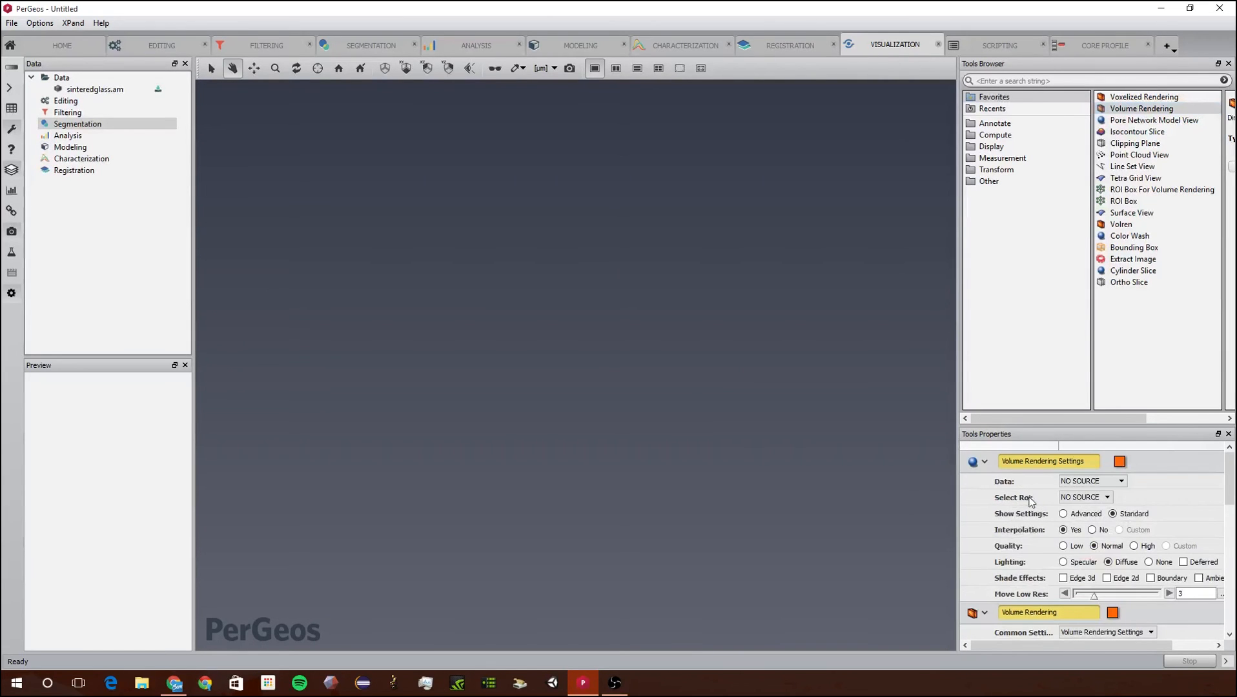
{"action": "left_click", "coordinate": [1078, 486]}
{"action": "left_click", "coordinate": [1081, 492]}
{"action": "left_click", "coordinate": [1091, 482]}
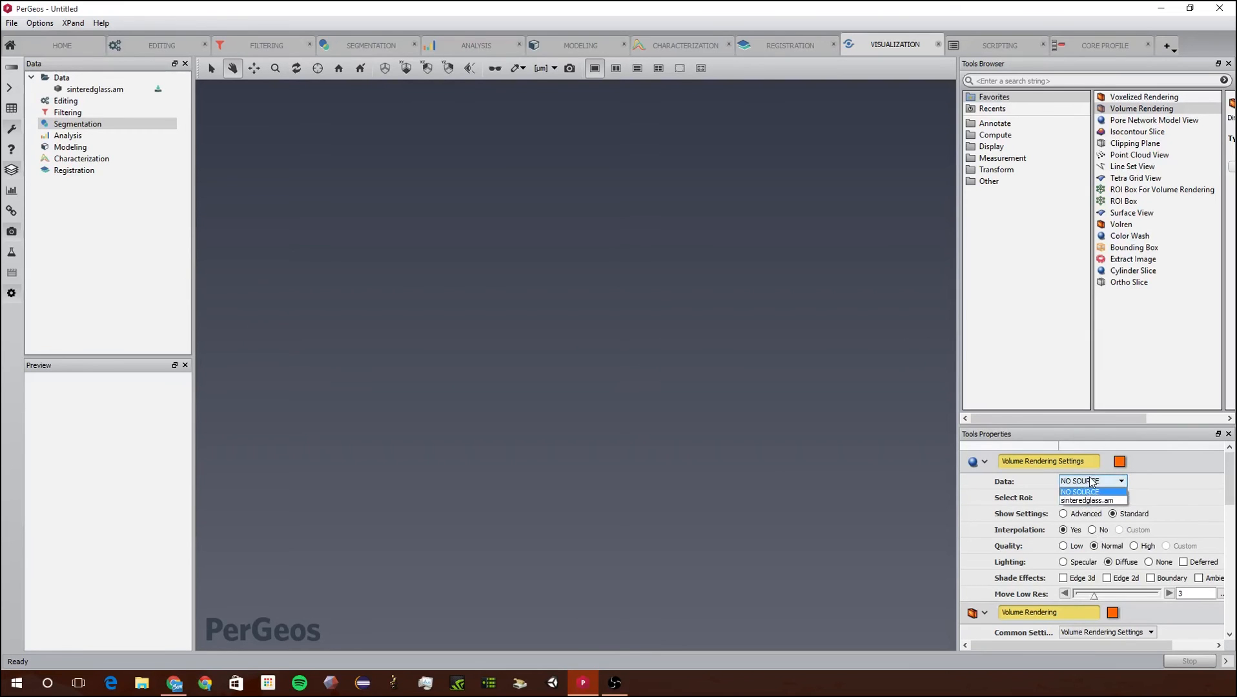
{"action": "left_click", "coordinate": [1084, 501]}
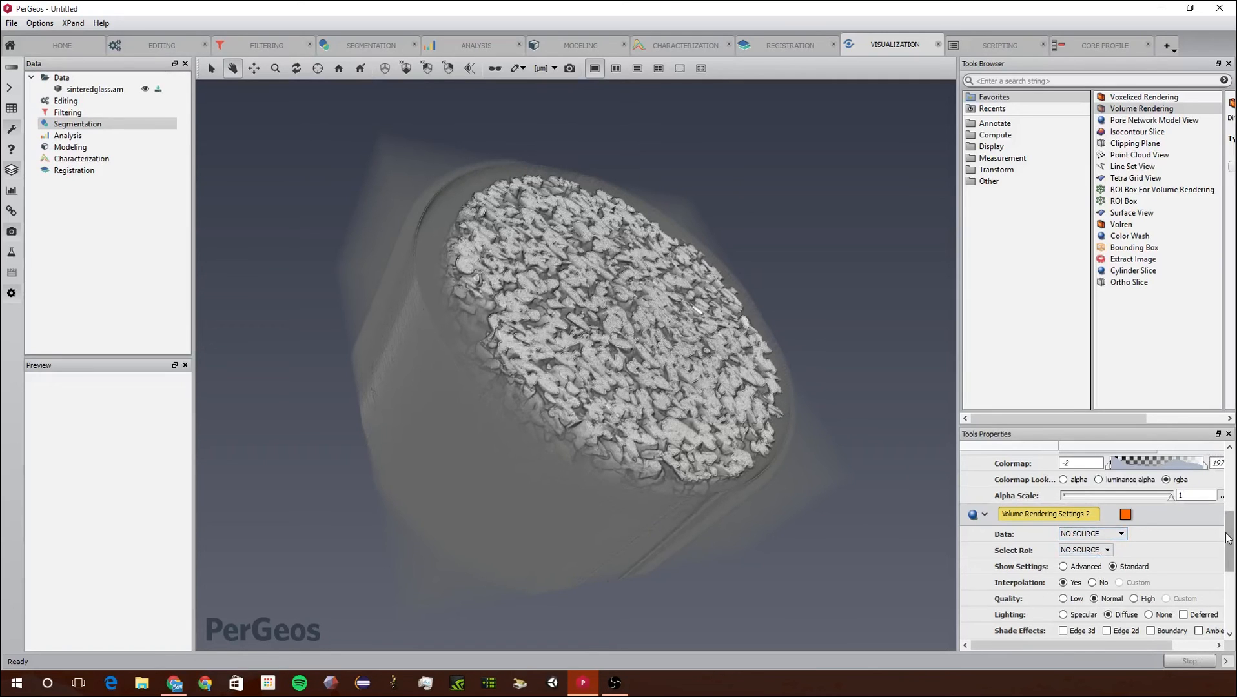
- Raise the lower colormap limit of the volume rendering to 53 to hide the material around the grains
{"action": "left_click_drag", "start_coordinate": [1227, 538], "coordinate": [1229, 490]}
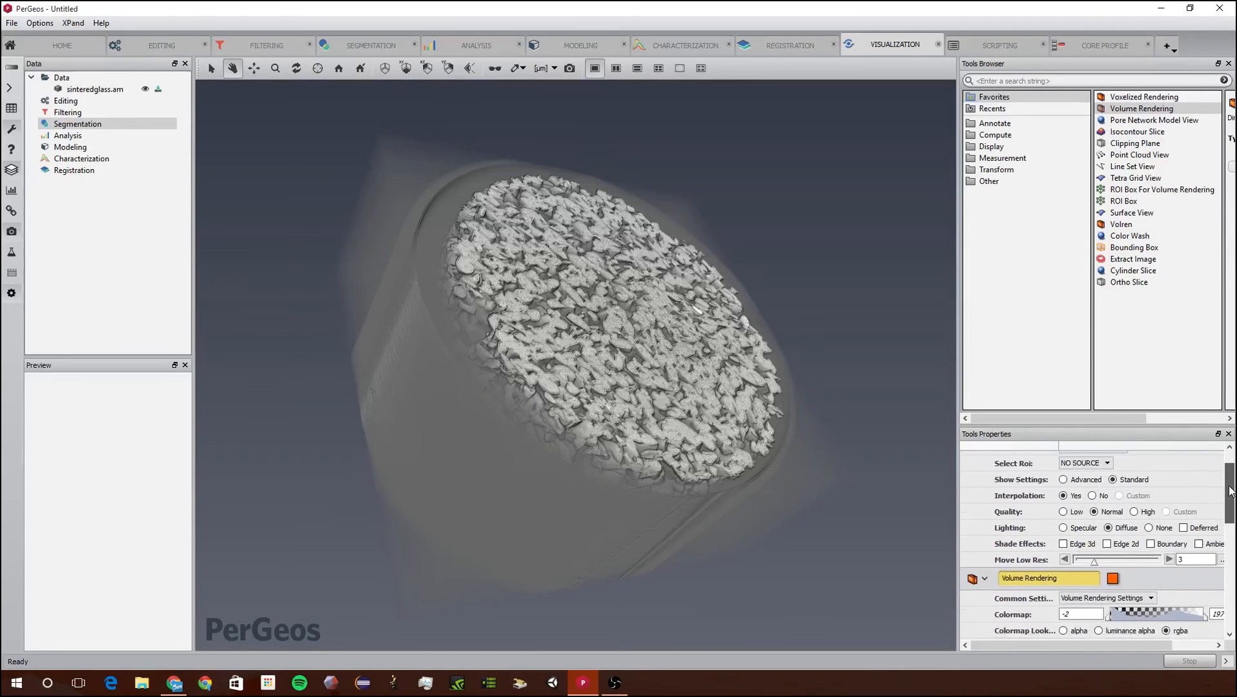
{"action": "left_click_drag", "start_coordinate": [471, 308], "coordinate": [312, 325]}
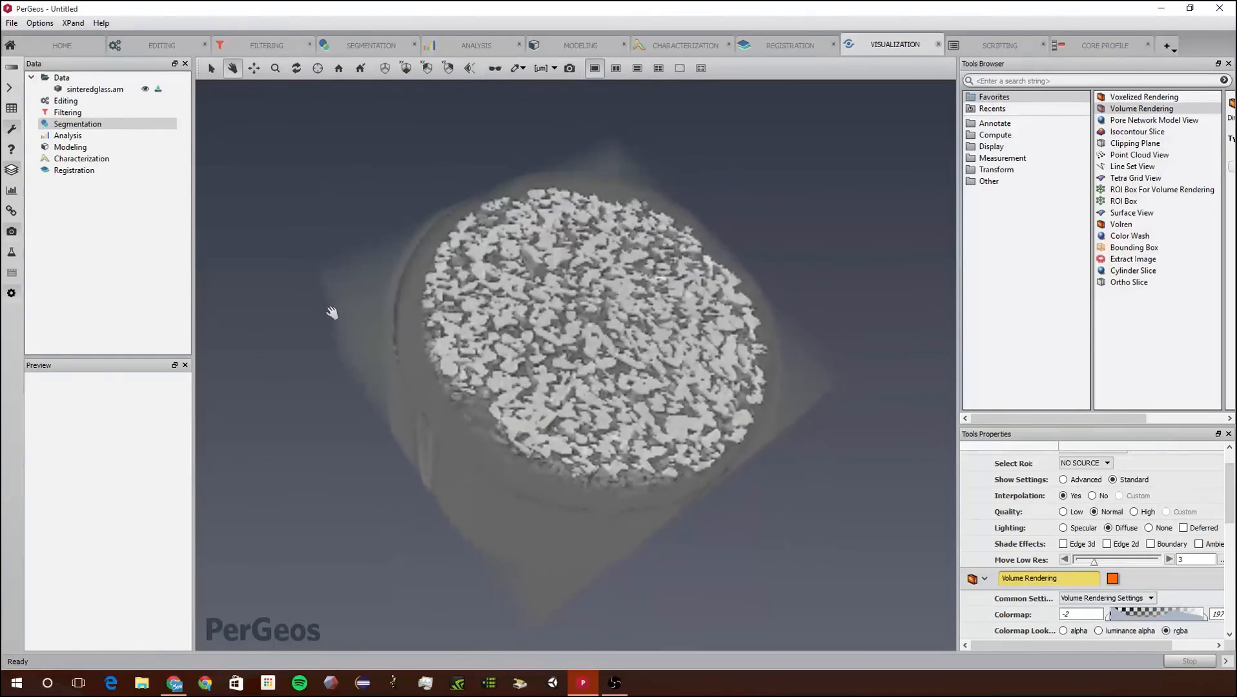
{"action": "scroll", "coordinate": [331, 312], "scroll_direction": "up", "scroll_amount": 6}
{"action": "left_click_drag", "start_coordinate": [383, 507], "coordinate": [387, 263]}
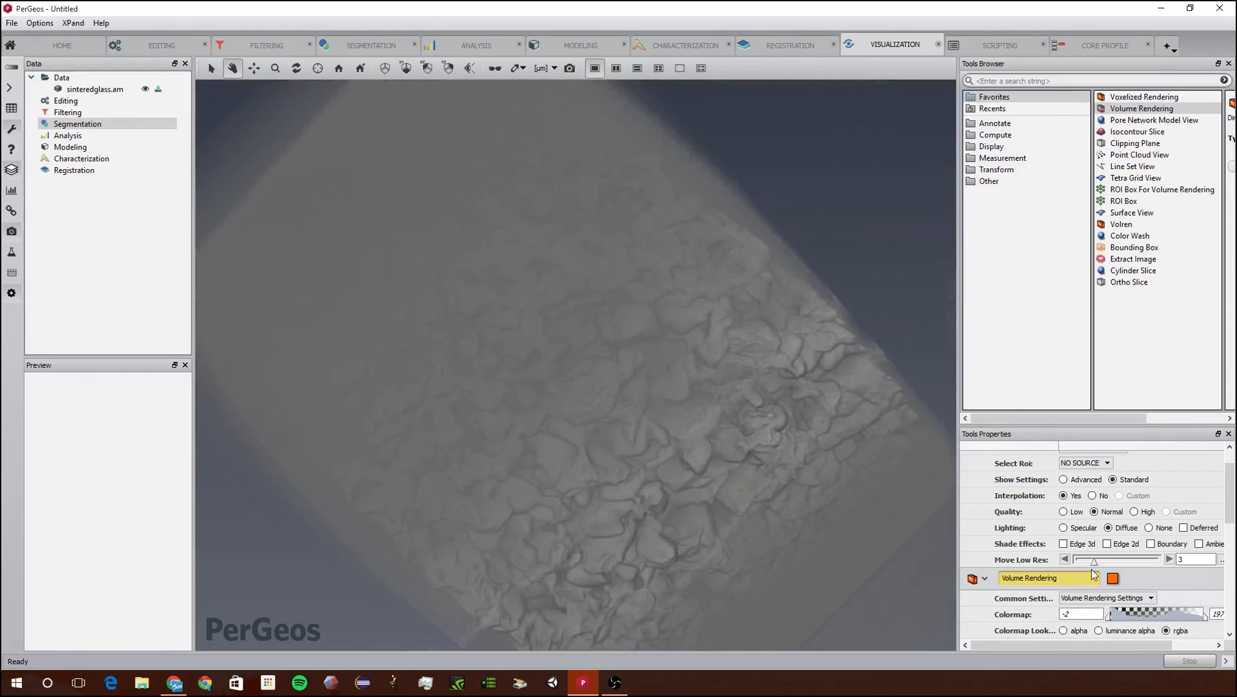
{"action": "left_click_drag", "start_coordinate": [1108, 620], "coordinate": [1116, 619]}
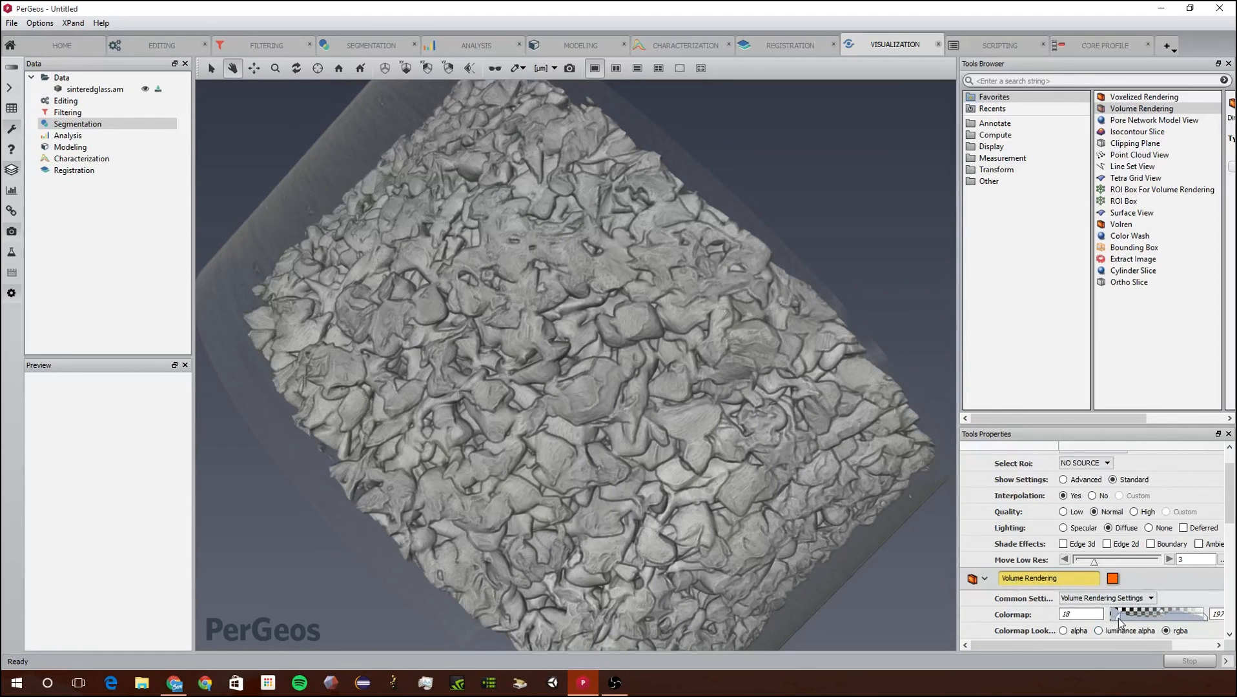
{"action": "left_click_drag", "start_coordinate": [1119, 621], "coordinate": [1132, 619]}
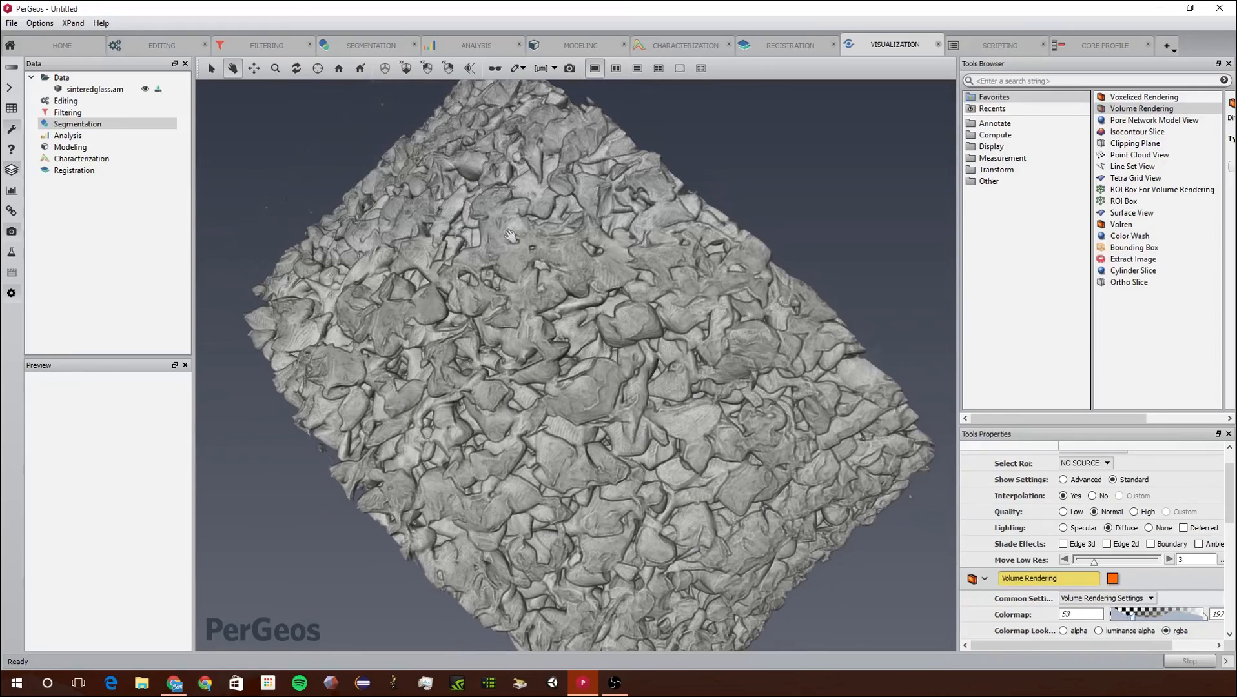
- Try a Move Low Res value of 10 for the volume rendering and check its detail while rotating the sample
{"action": "left_click_drag", "start_coordinate": [510, 235], "coordinate": [897, 453]}
{"action": "scroll", "coordinate": [1012, 487], "scroll_direction": "up", "scroll_amount": 2}
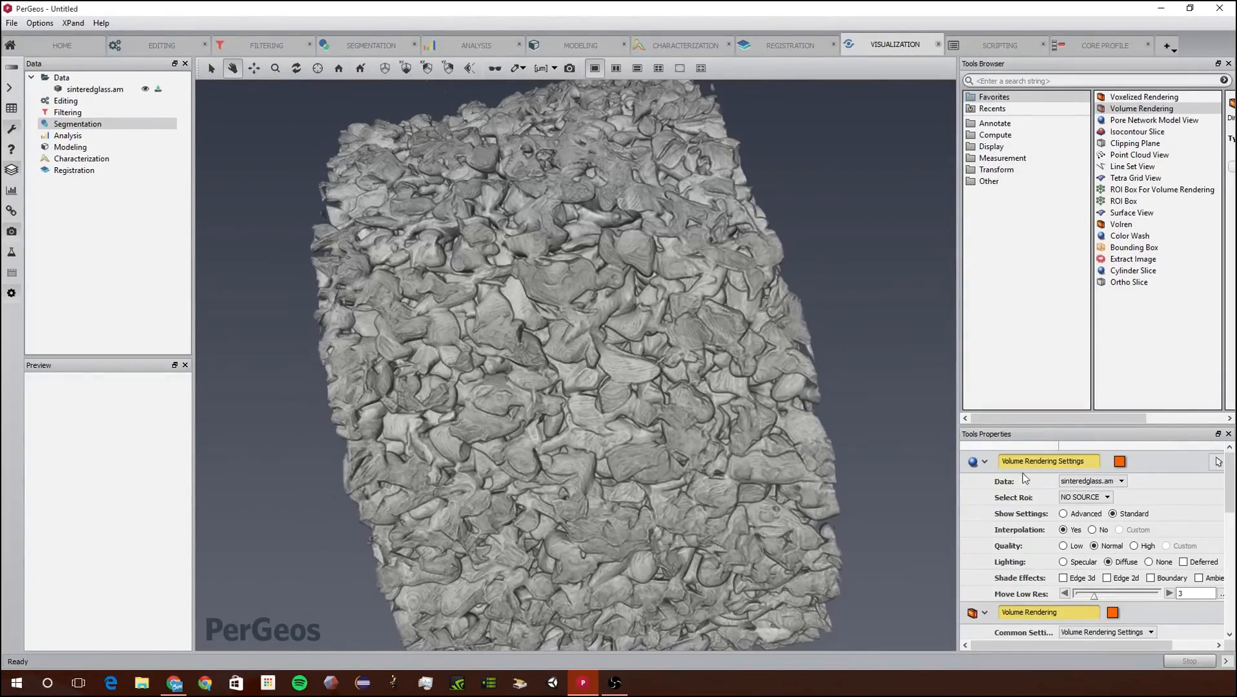
{"action": "scroll", "coordinate": [1026, 490], "scroll_direction": "down", "scroll_amount": 1}
{"action": "scroll", "coordinate": [1045, 561], "scroll_direction": "up", "scroll_amount": 1}
{"action": "left_click_drag", "start_coordinate": [1093, 594], "coordinate": [1075, 594]}
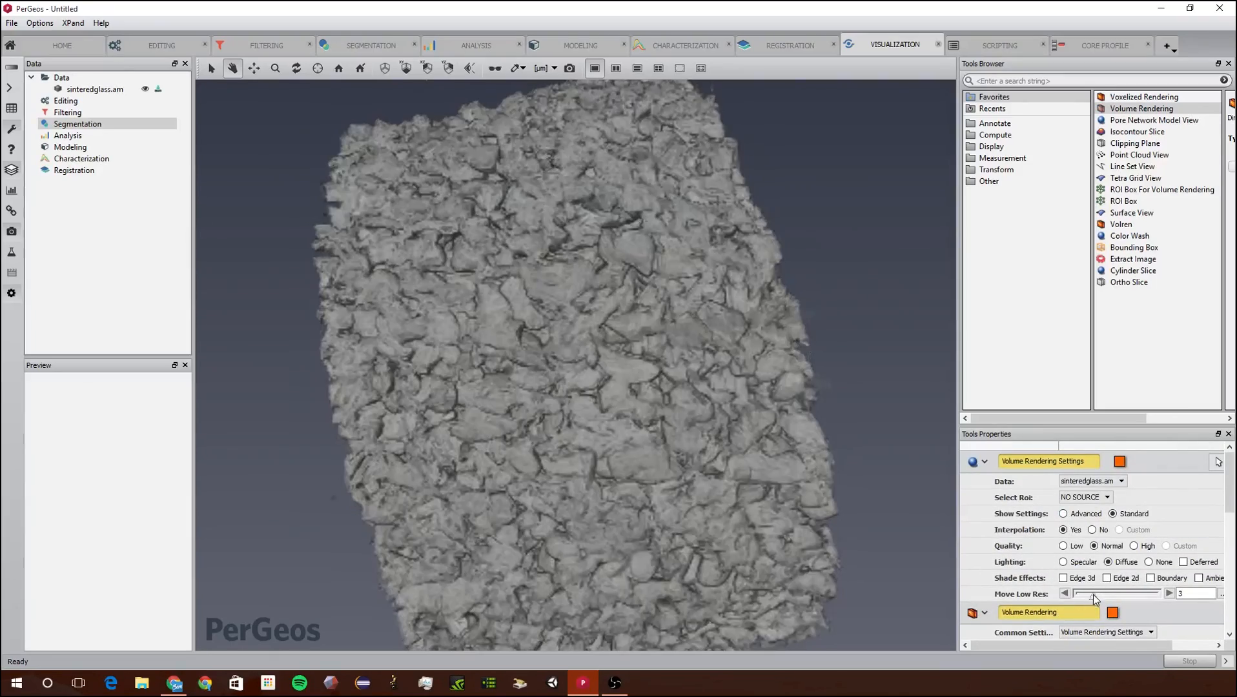
{"action": "left_click_drag", "start_coordinate": [688, 537], "coordinate": [446, 477]}
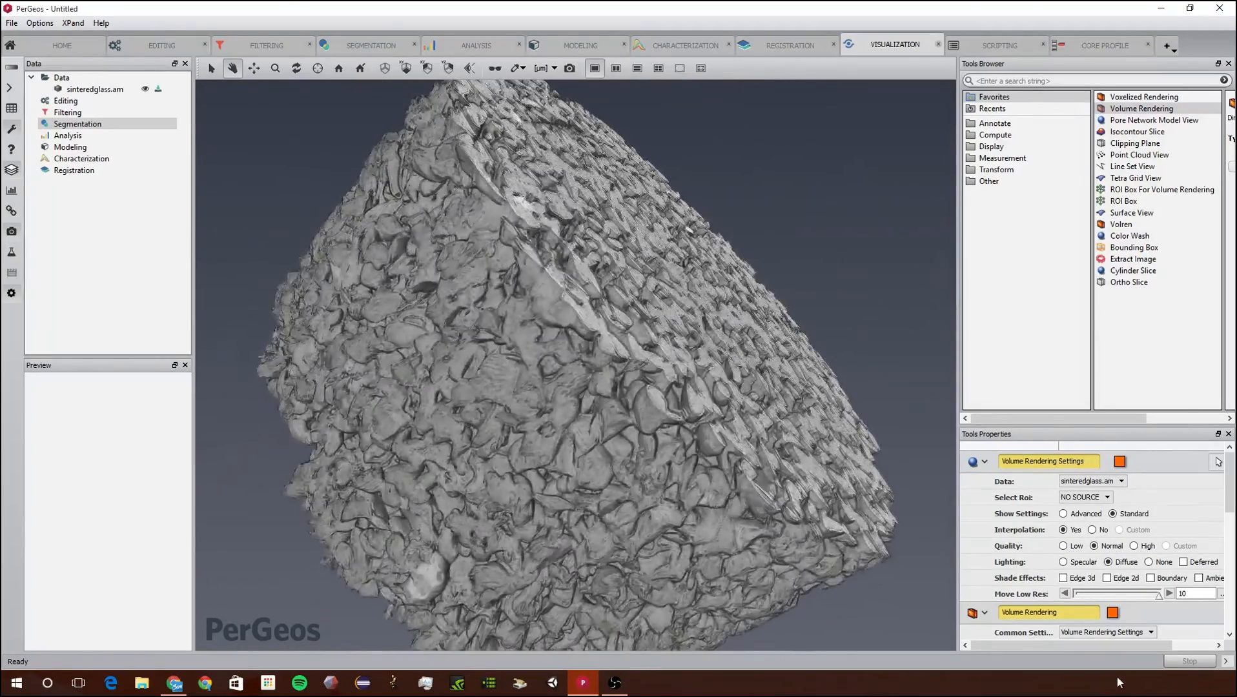
- Set the volume rendering's Move Low Res to 2 and check its detail while rotating the sample
{"action": "left_click_drag", "start_coordinate": [1158, 596], "coordinate": [1085, 597]}
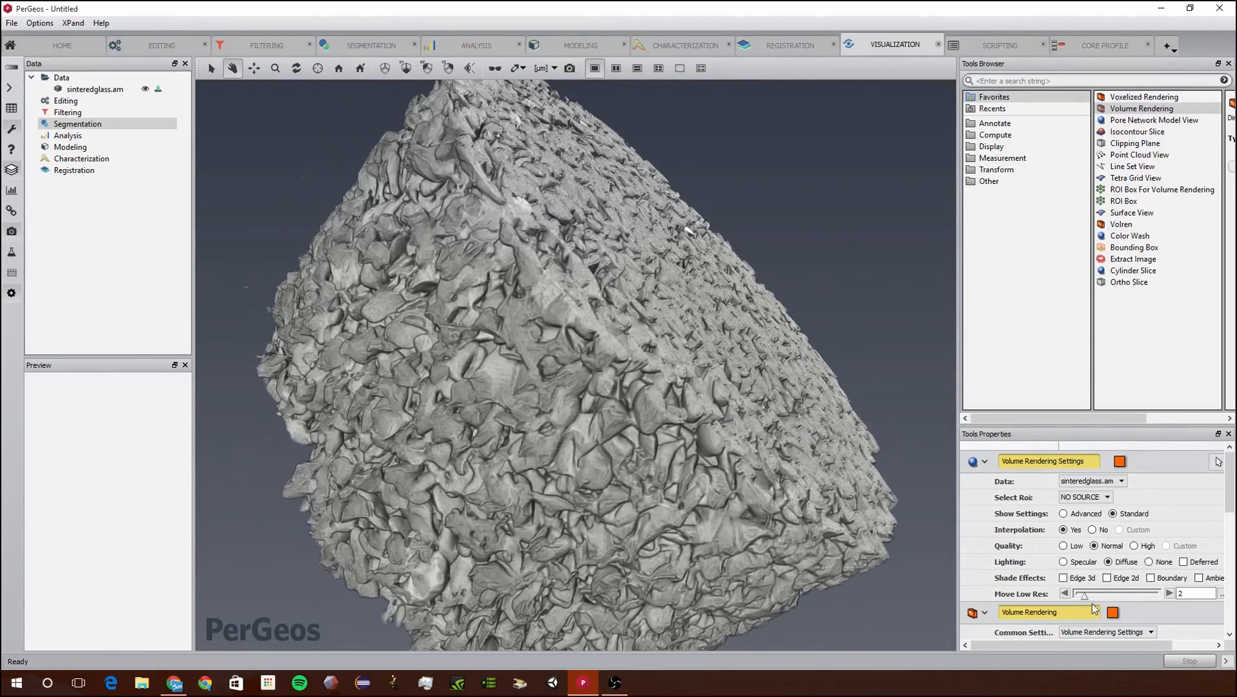
{"action": "left_click_drag", "start_coordinate": [736, 537], "coordinate": [465, 406]}
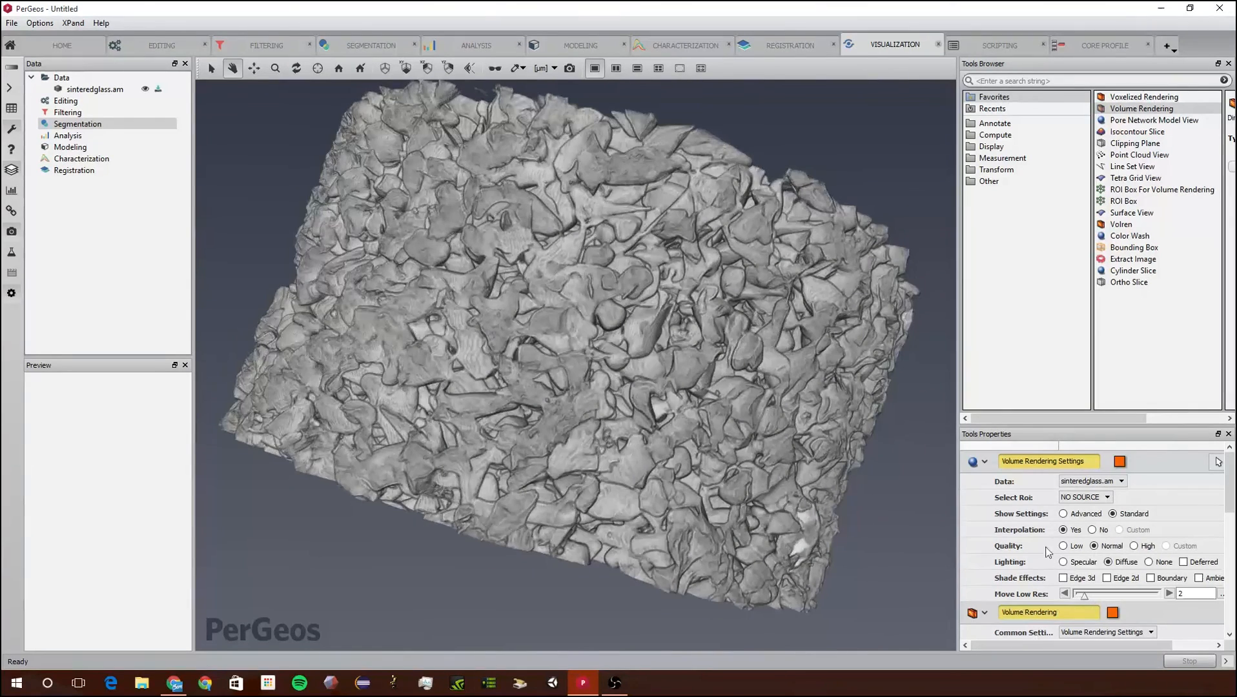
- Switch the slice display of sinteredglass.am in the Home workspace to the grayScale.am colormap
{"action": "left_click", "coordinate": [162, 45]}
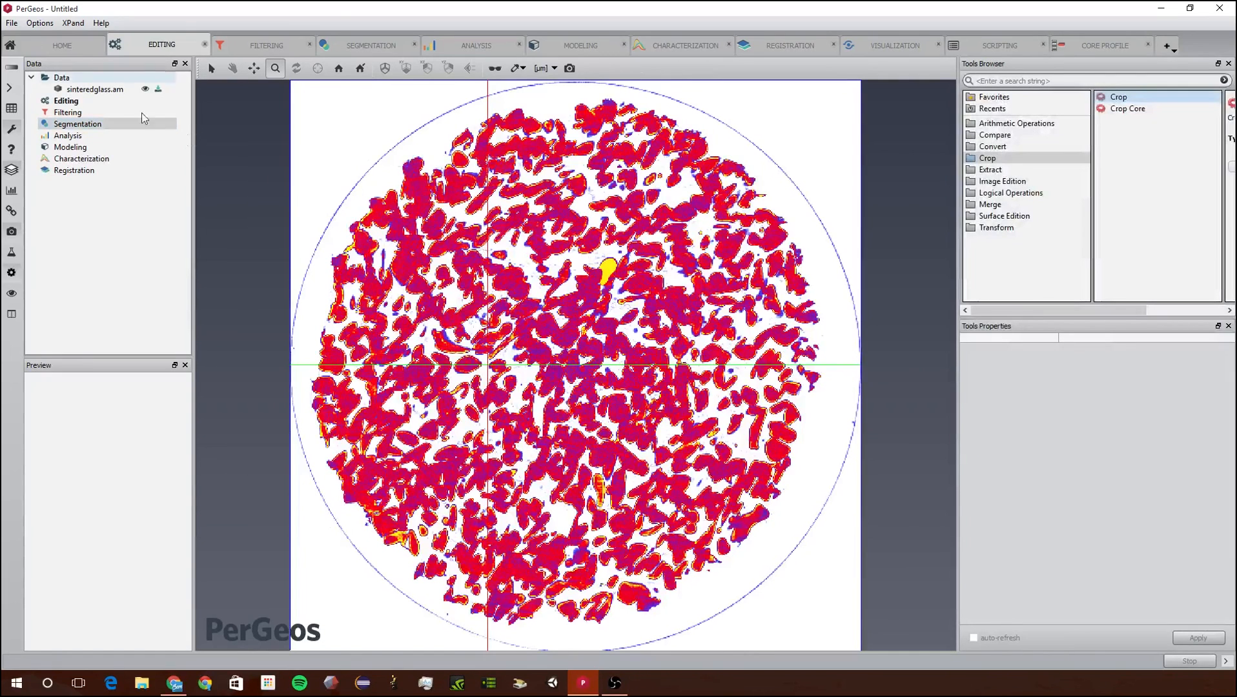
{"action": "left_click", "coordinate": [62, 44]}
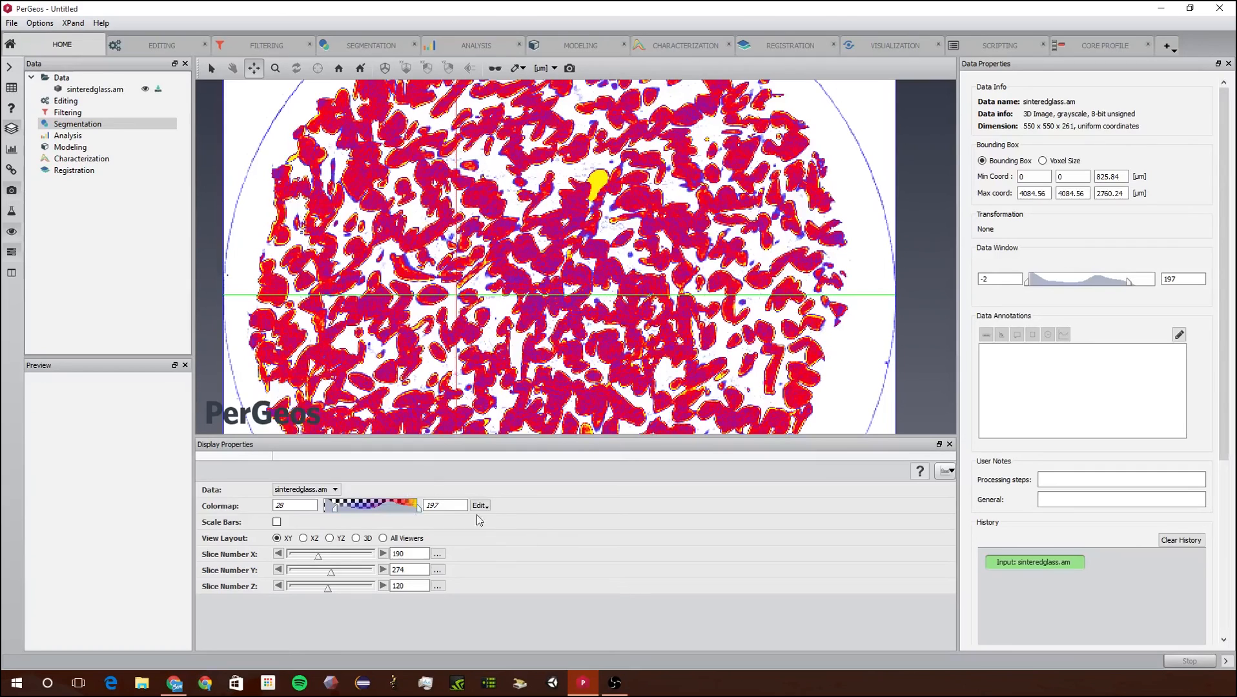
{"action": "left_click", "coordinate": [486, 506]}
{"action": "left_click", "coordinate": [498, 533]}
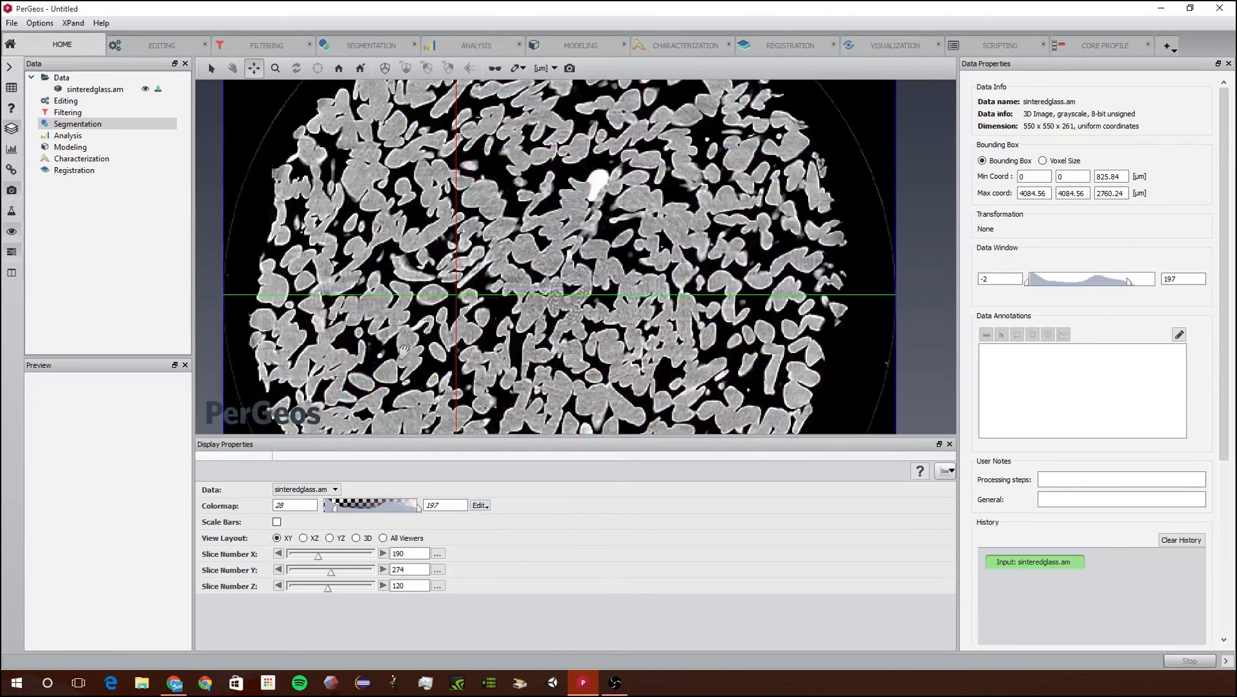
- Look through the Editing workspace's tool categories, including Arithmetic Operations, Compare, Convert, Extract and Crop
{"action": "left_click", "coordinate": [129, 43]}
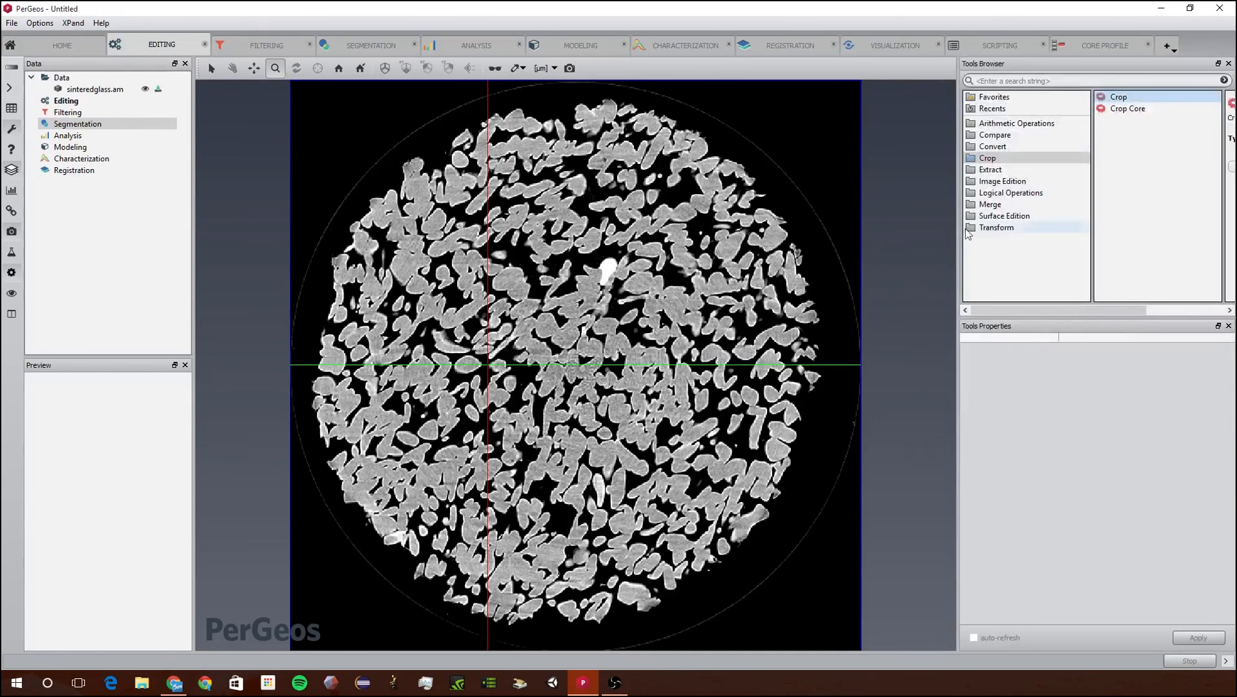
{"action": "left_click", "coordinate": [1044, 170]}
{"action": "left_click", "coordinate": [1044, 159]}
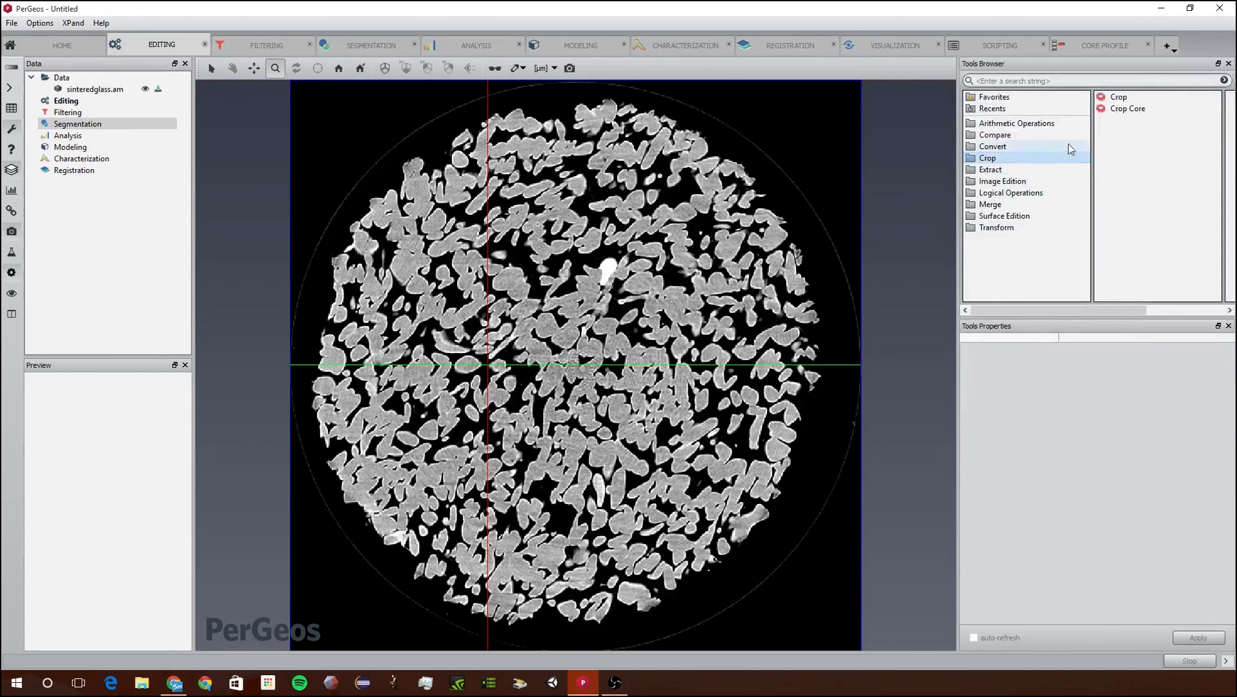
{"action": "left_click", "coordinate": [1024, 135]}
{"action": "left_click", "coordinate": [1024, 123]}
{"action": "left_click", "coordinate": [1020, 135]}
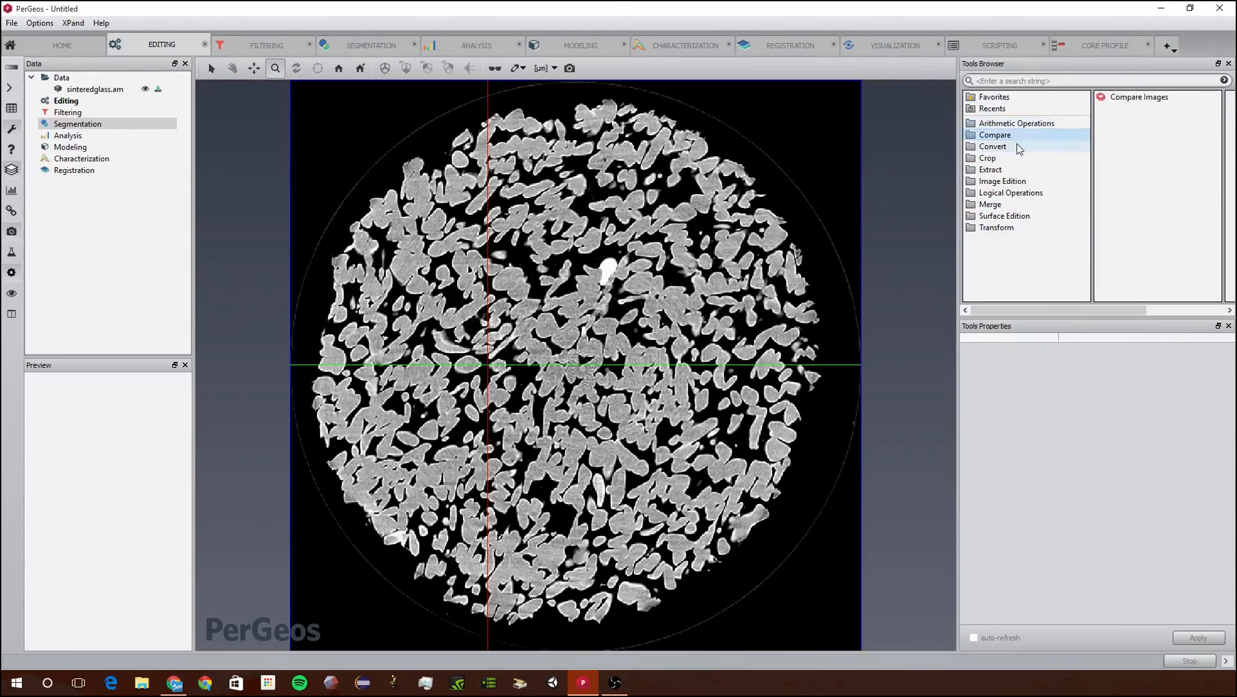
{"action": "left_click", "coordinate": [1017, 147]}
{"action": "left_click", "coordinate": [1013, 170]}
{"action": "left_click", "coordinate": [1007, 158]}
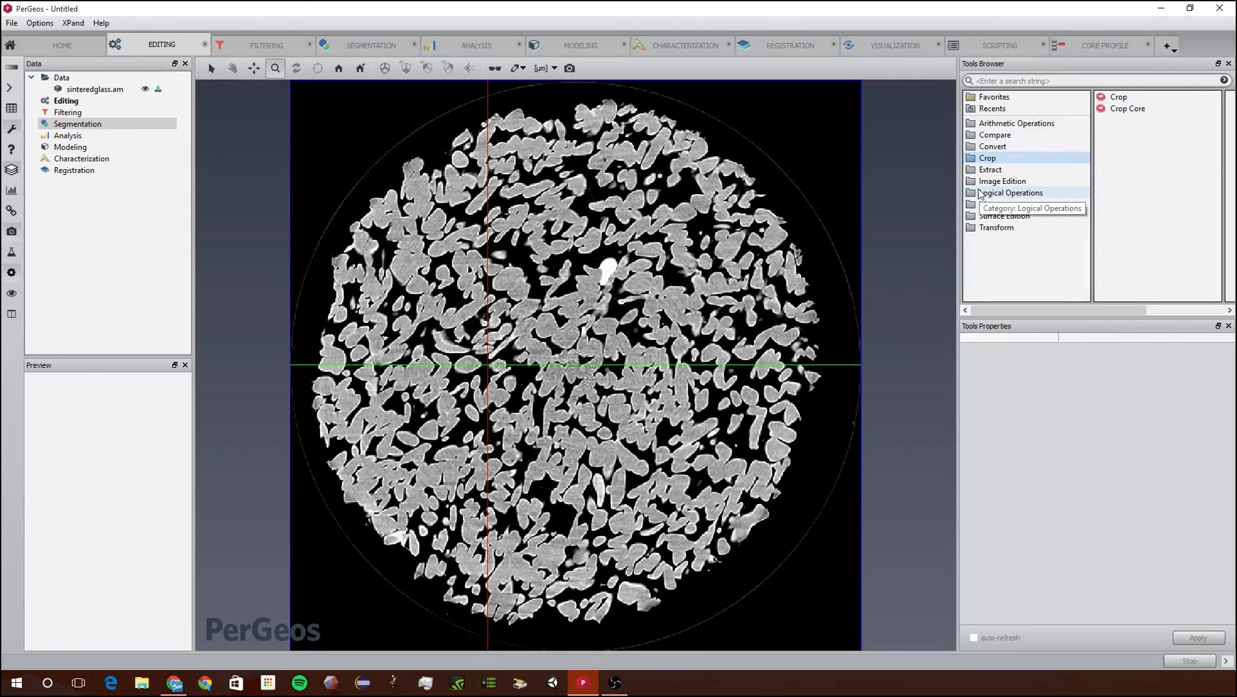
- Crop sinteredglass.am close around the sample, using min index 14, 13, 0 and max index 518, 534, 260
{"action": "left_click", "coordinate": [1118, 97]}
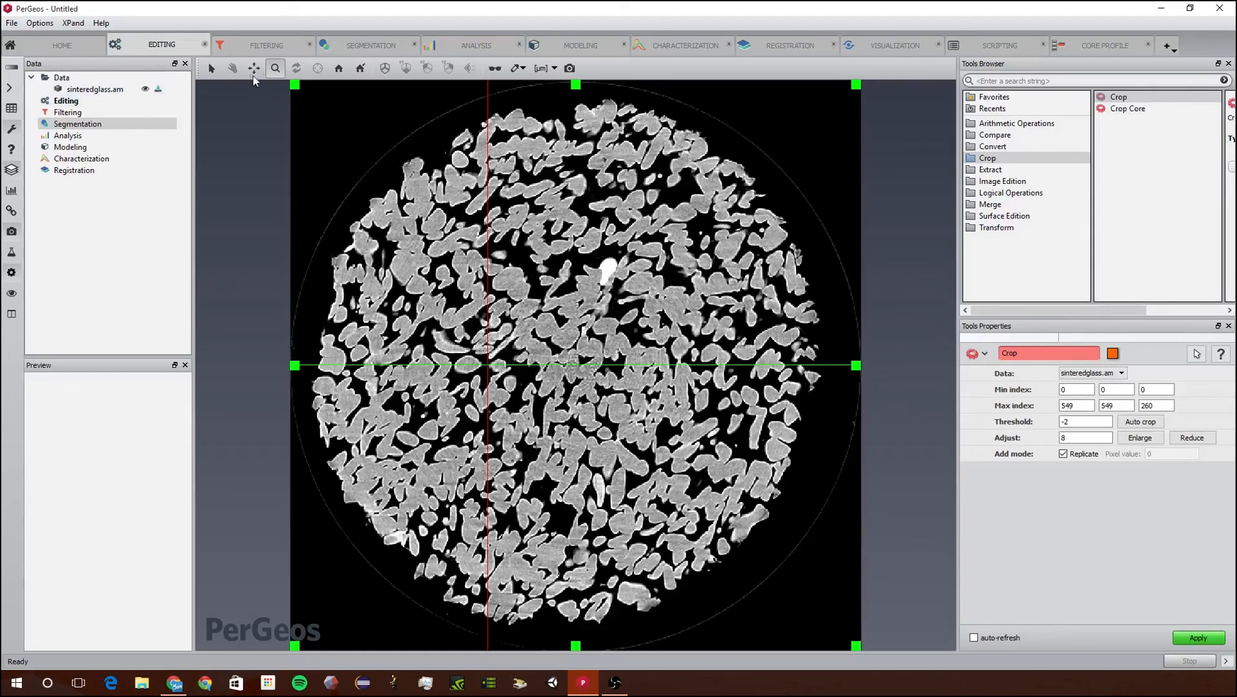
{"action": "left_click", "coordinate": [211, 68]}
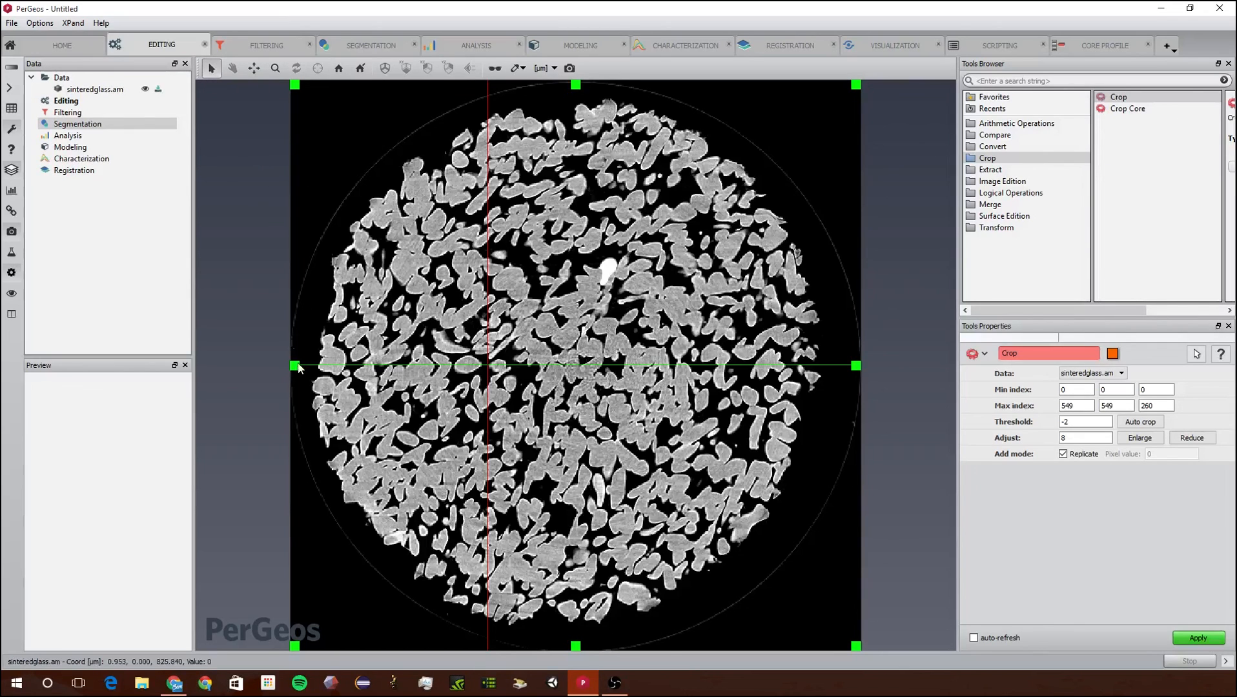
{"action": "left_click_drag", "start_coordinate": [295, 366], "coordinate": [310, 365]}
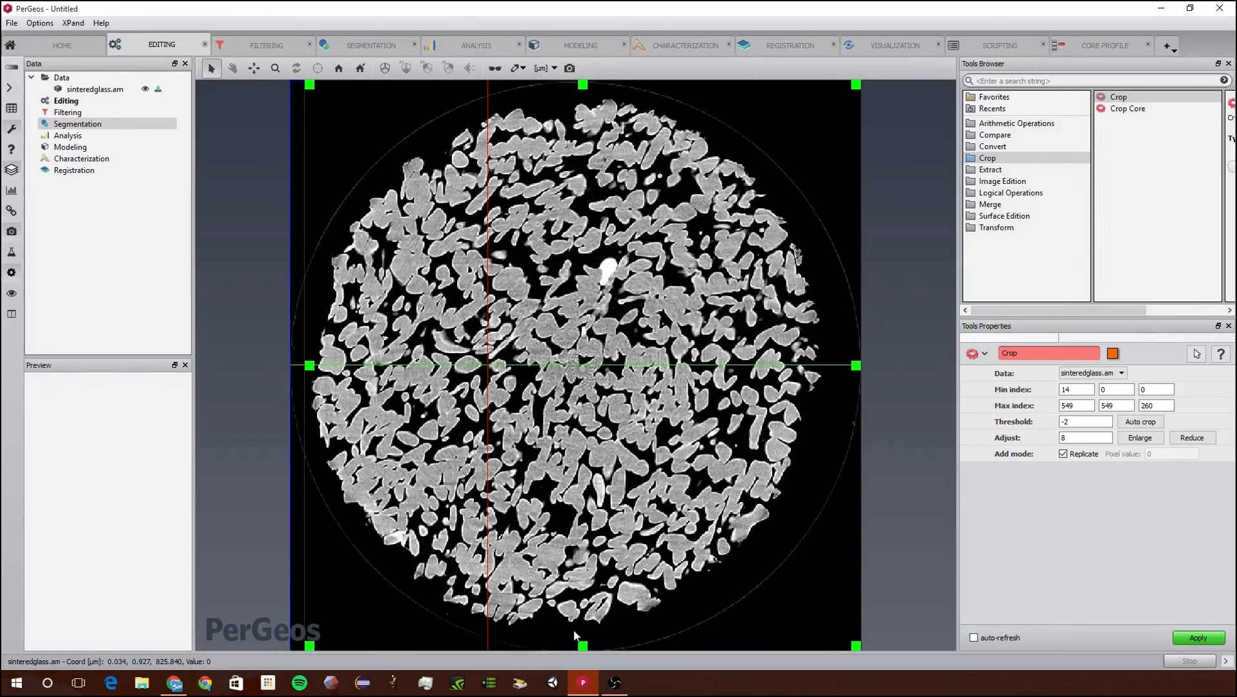
{"action": "left_click_drag", "start_coordinate": [583, 646], "coordinate": [584, 631]}
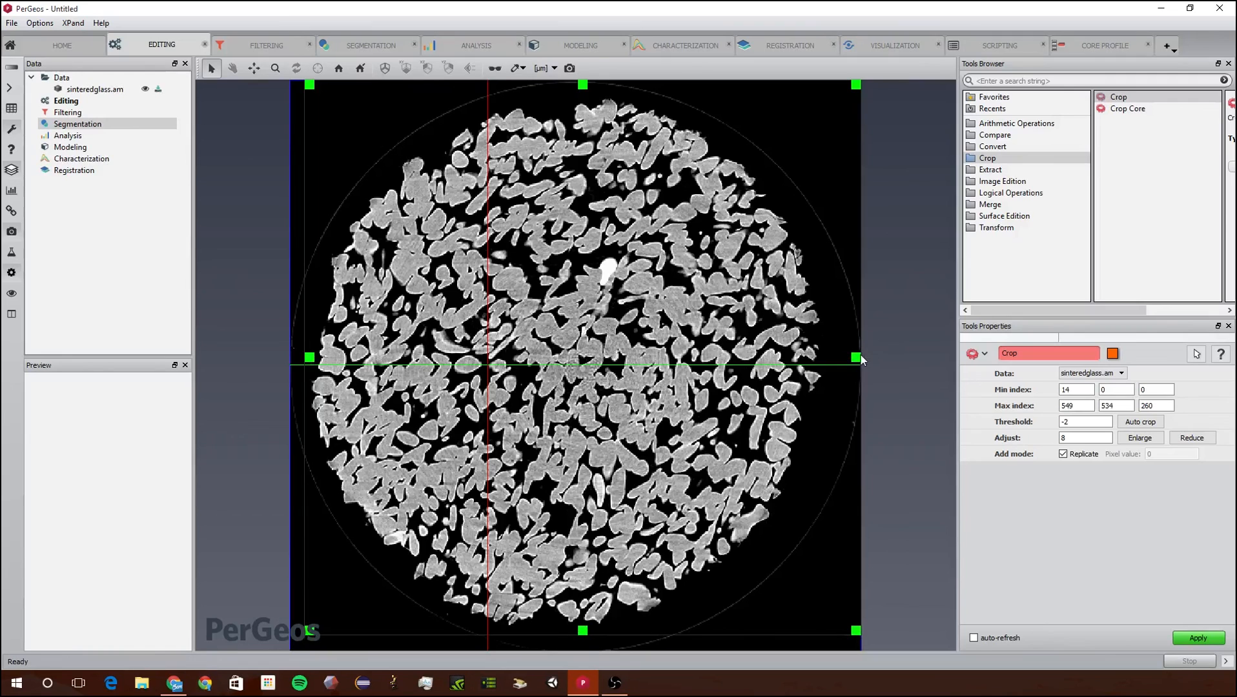
{"action": "left_click_drag", "start_coordinate": [861, 359], "coordinate": [824, 359]}
{"action": "mouse_move", "coordinate": [568, 85]}
{"action": "left_mouse_down"}
{"action": "mouse_move", "coordinate": [574, 122]}
{"action": "mouse_move", "coordinate": [571, 99]}
{"action": "left_mouse_up"}
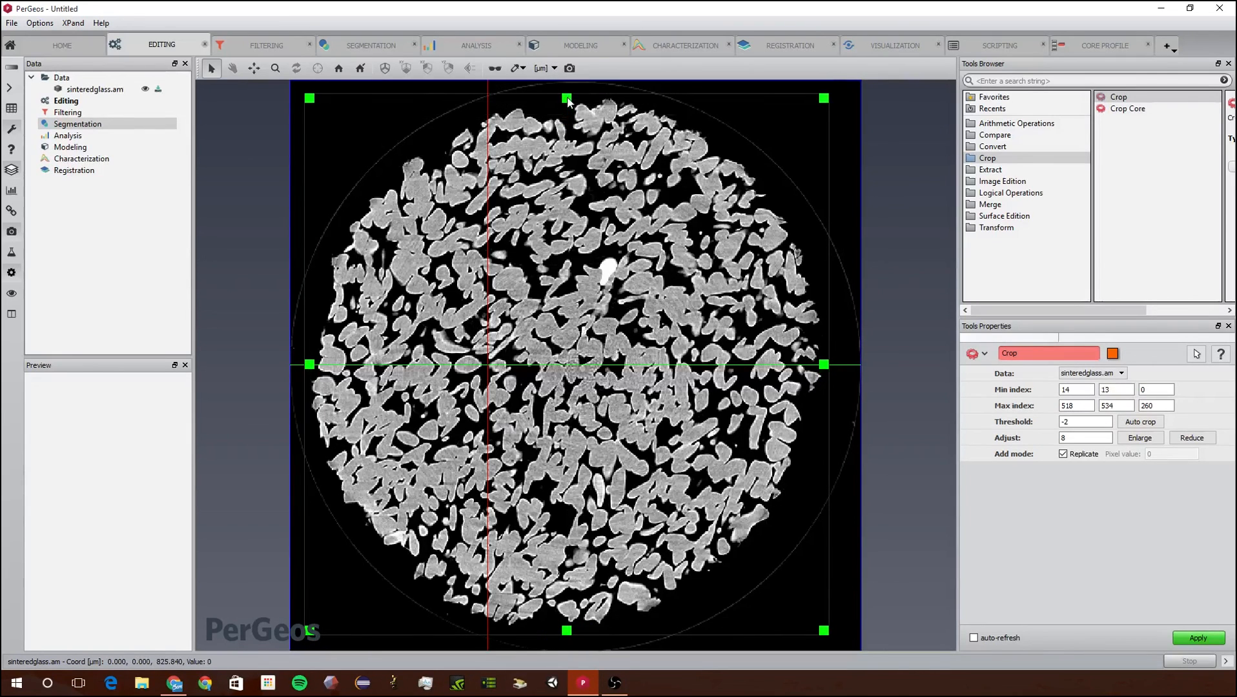
{"action": "left_click", "coordinate": [1193, 637]}
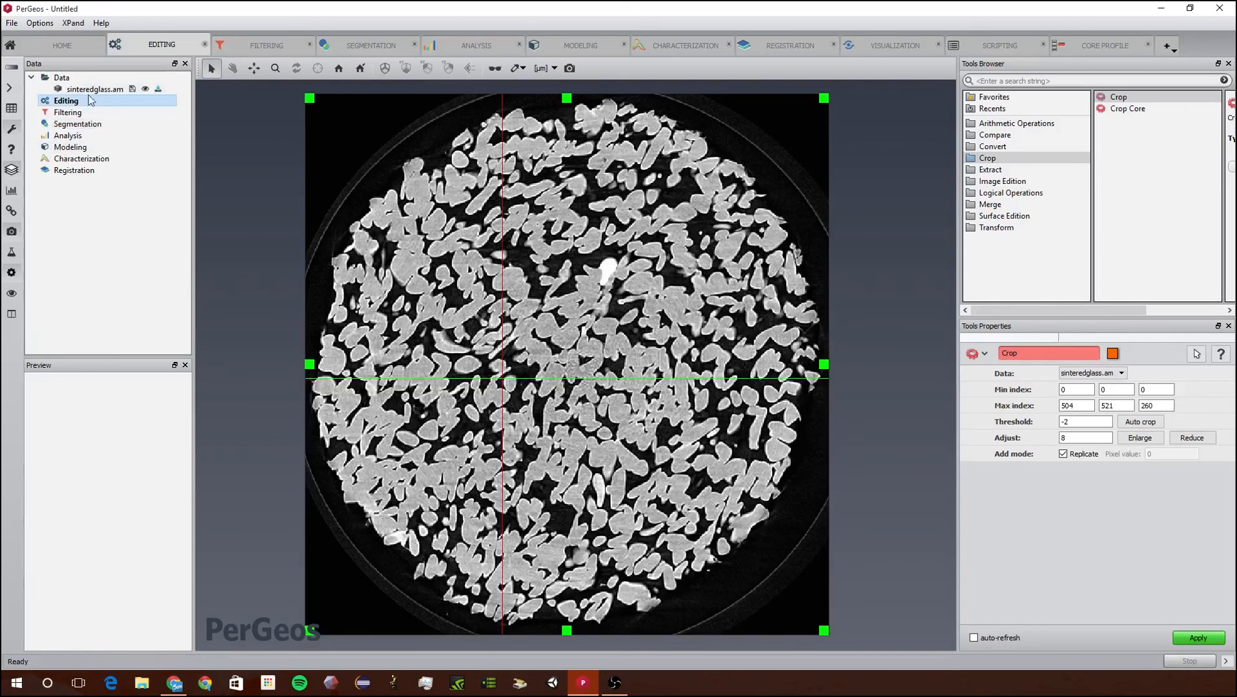
- Visit the Filtering and Segmentation workspaces and enlarge the Segmentation Panel to expose its materials list
{"action": "left_click", "coordinate": [123, 113]}
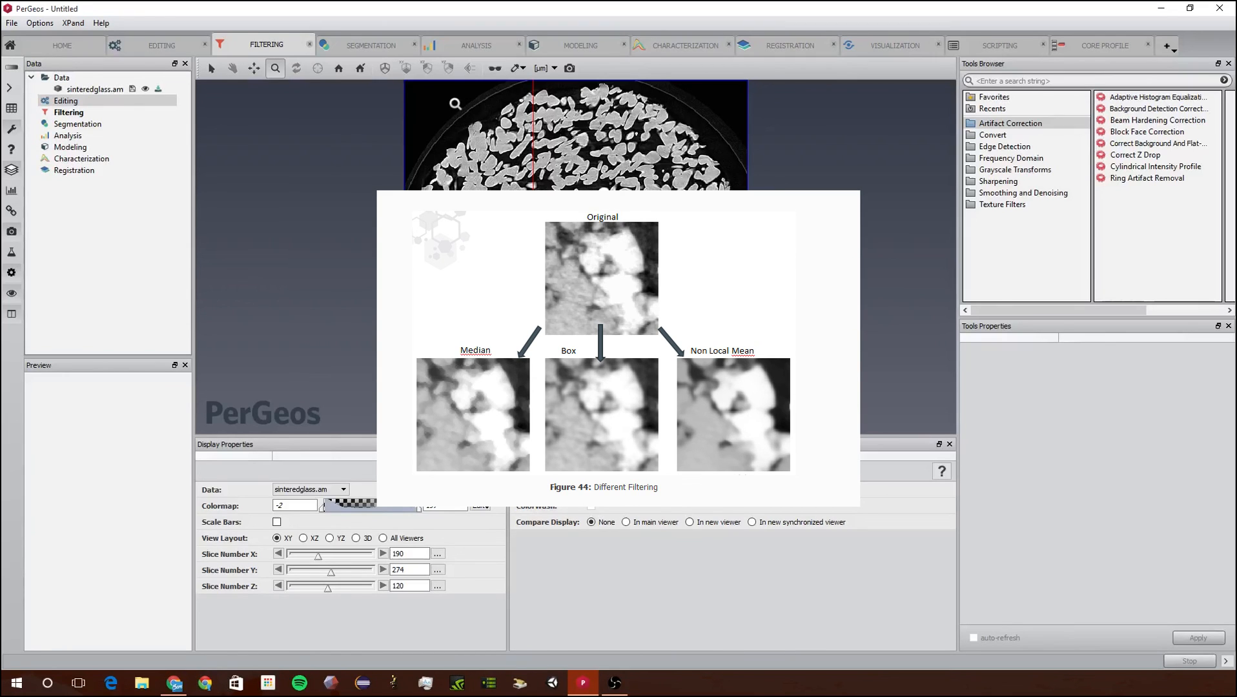
{"action": "left_click", "coordinate": [362, 46]}
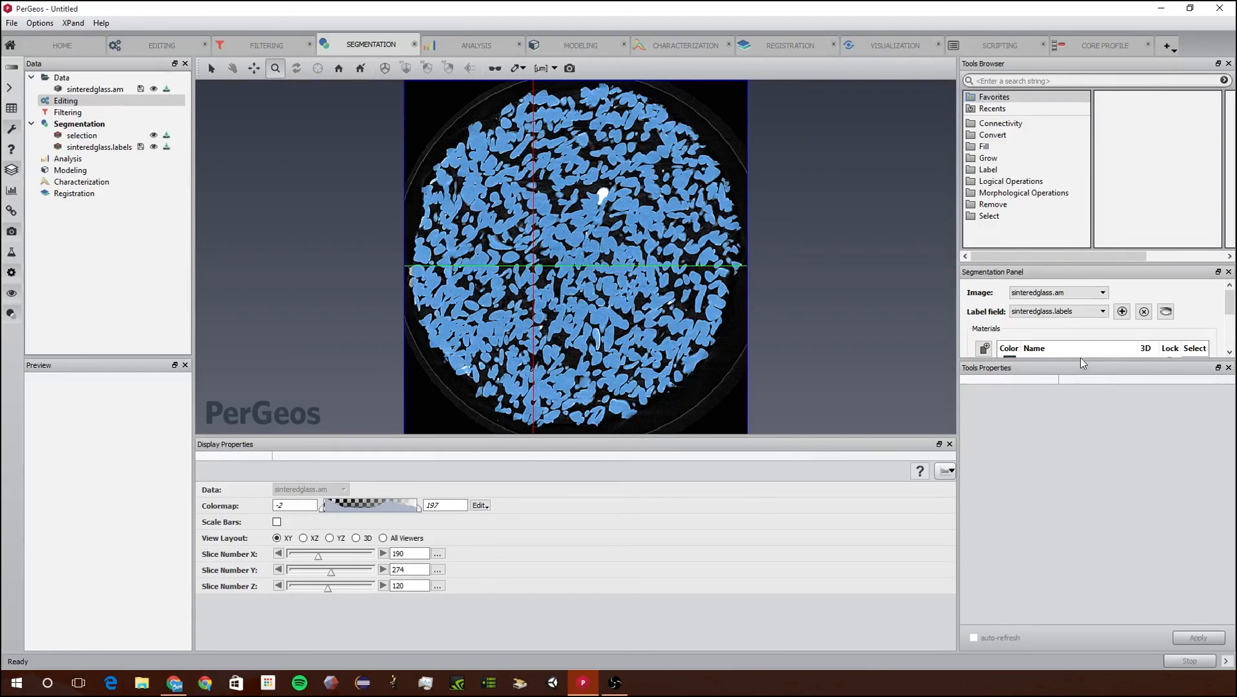
{"action": "left_click_drag", "start_coordinate": [1080, 365], "coordinate": [1113, 462]}
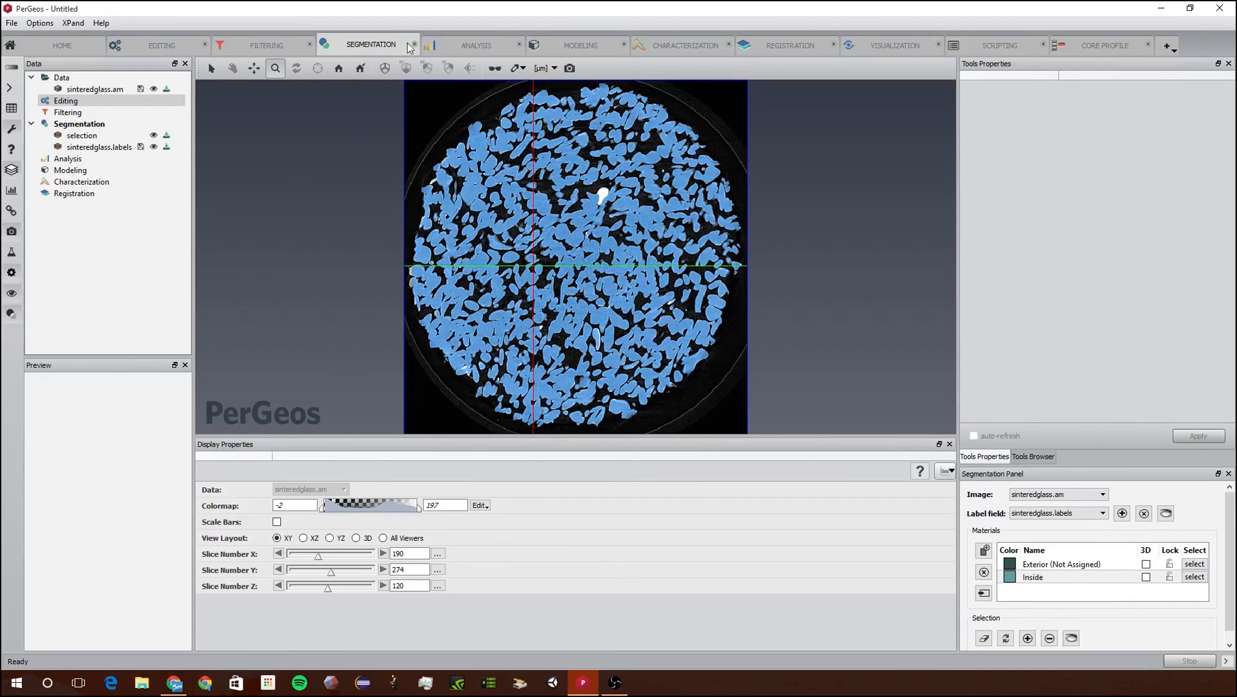
- In the Analysis workspace, set sinteredglass.labels to Z slice 208 and its colormap range to -4 to 8
{"action": "left_click", "coordinate": [436, 45]}
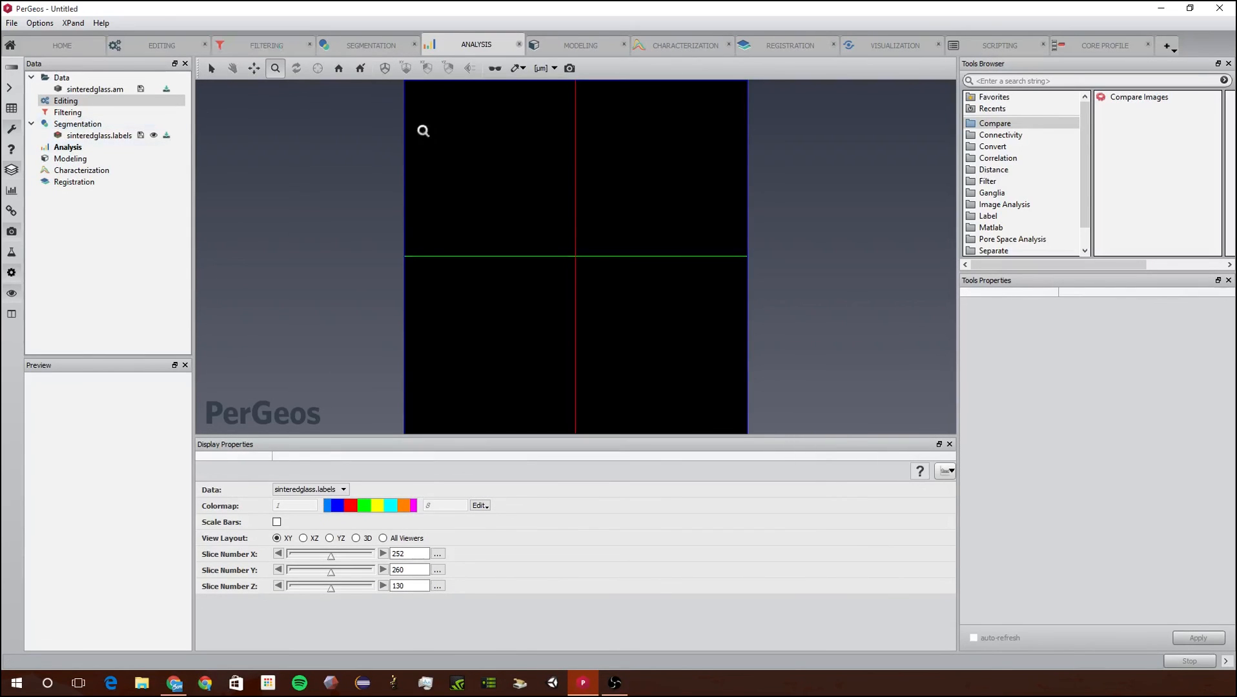
{"action": "left_click_drag", "start_coordinate": [422, 131], "coordinate": [583, 173]}
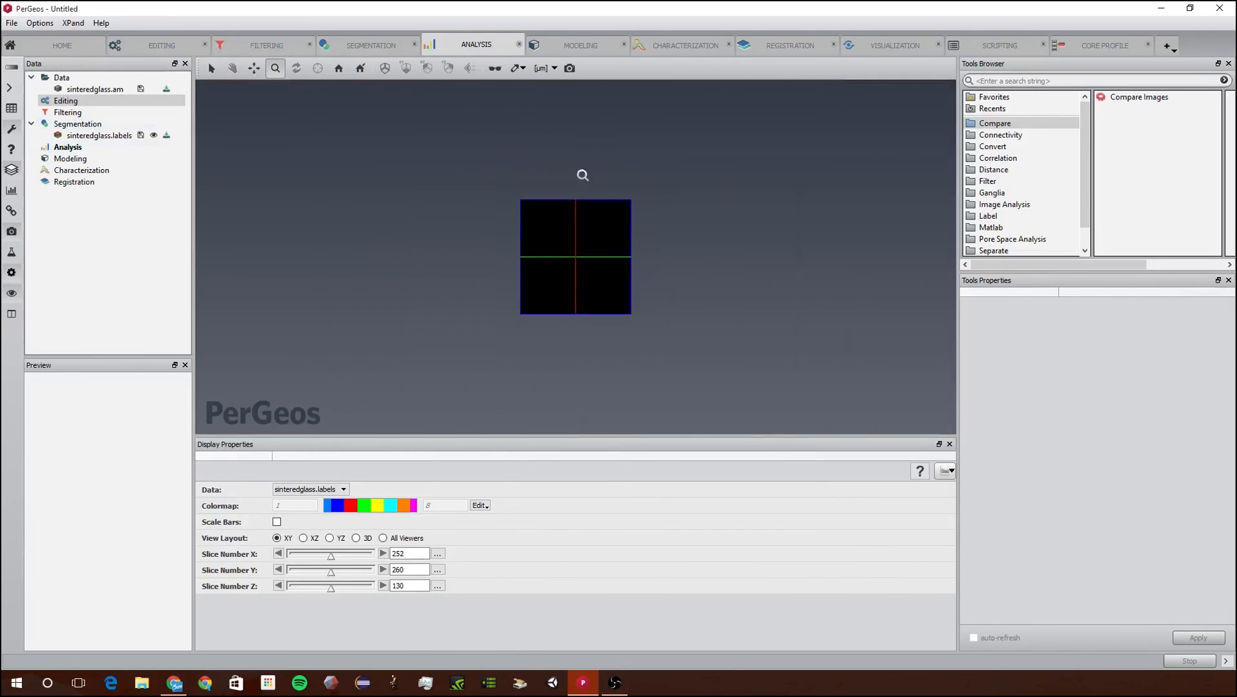
{"action": "left_click_drag", "start_coordinate": [331, 586], "coordinate": [356, 587]}
{"action": "left_click", "coordinate": [480, 505]}
{"action": "left_click", "coordinate": [486, 531]}
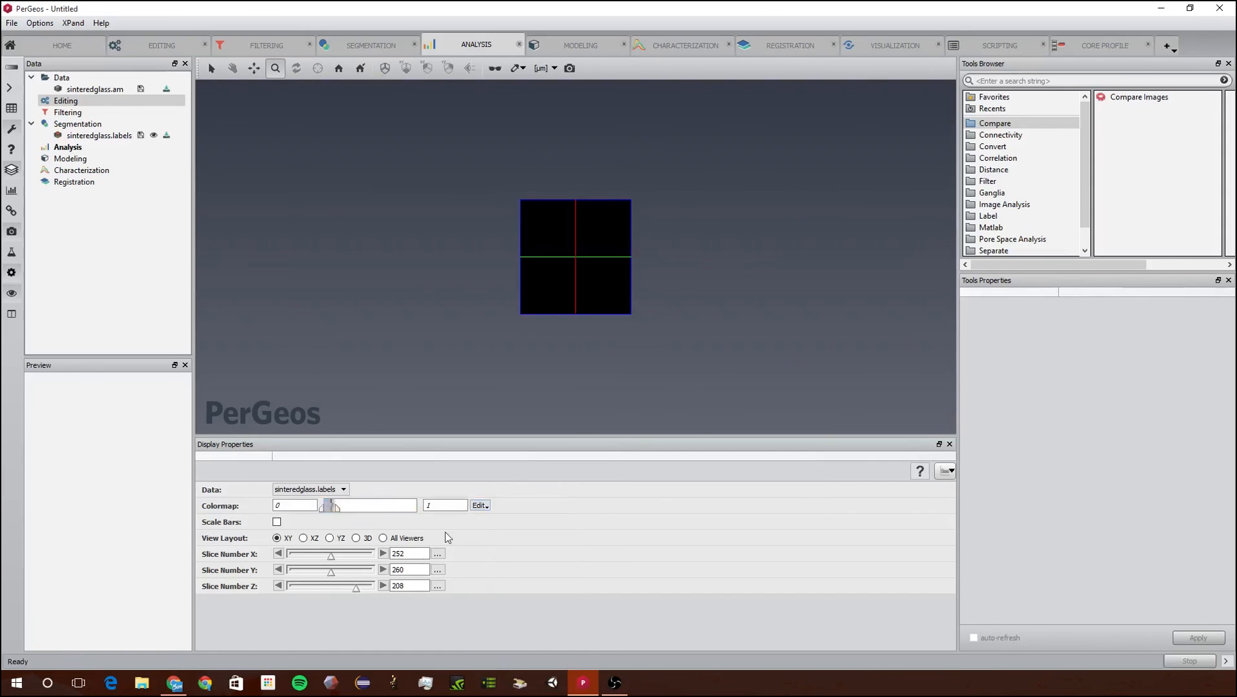
{"action": "mouse_move", "coordinate": [338, 508]}
{"action": "left_mouse_down"}
{"action": "mouse_move", "coordinate": [466, 521]}
{"action": "mouse_move", "coordinate": [294, 513]}
{"action": "mouse_move", "coordinate": [351, 508]}
{"action": "left_mouse_up"}
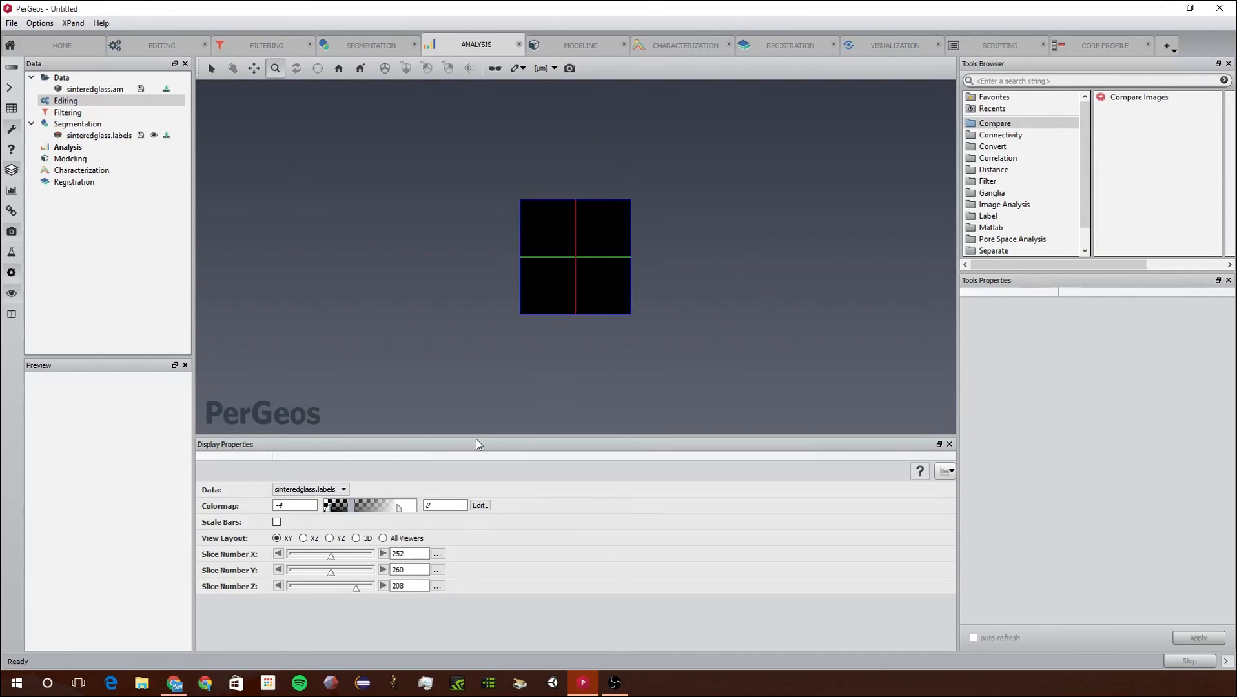
- Switch the Analysis display to sinteredglass.am and fit the whole slice in the viewer
{"action": "left_click", "coordinate": [317, 490]}
{"action": "left_click", "coordinate": [330, 511]}
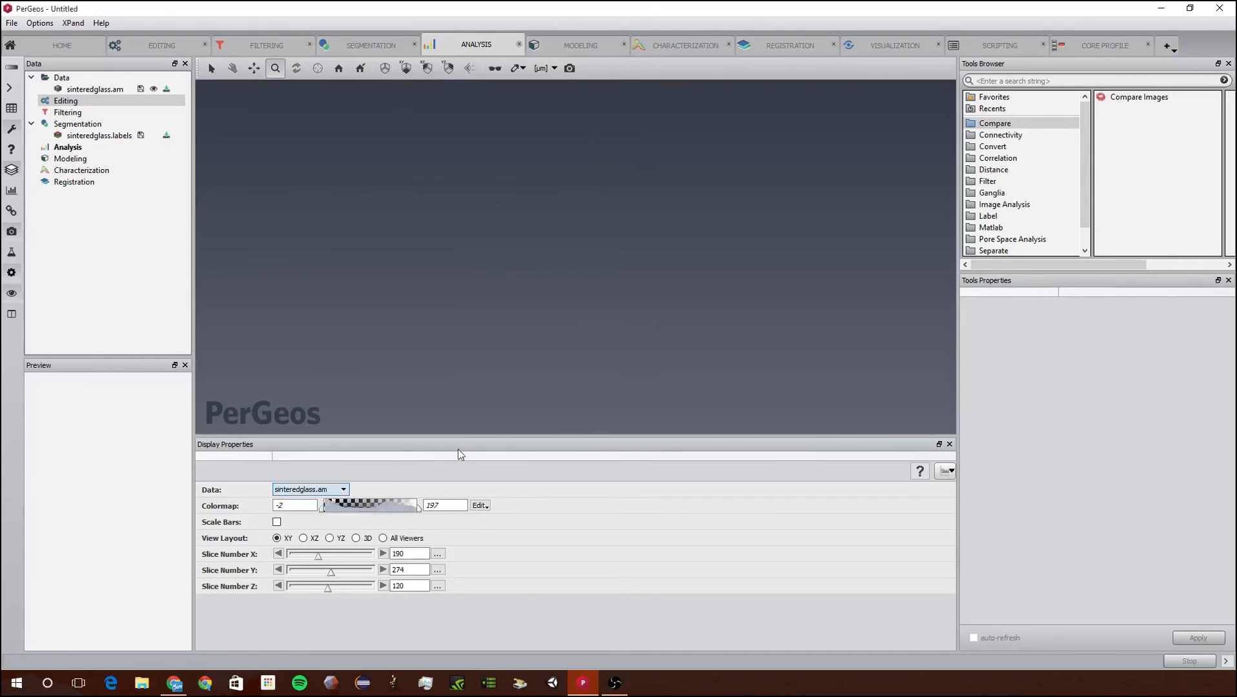
{"action": "left_click_drag", "start_coordinate": [543, 303], "coordinate": [581, 244]}
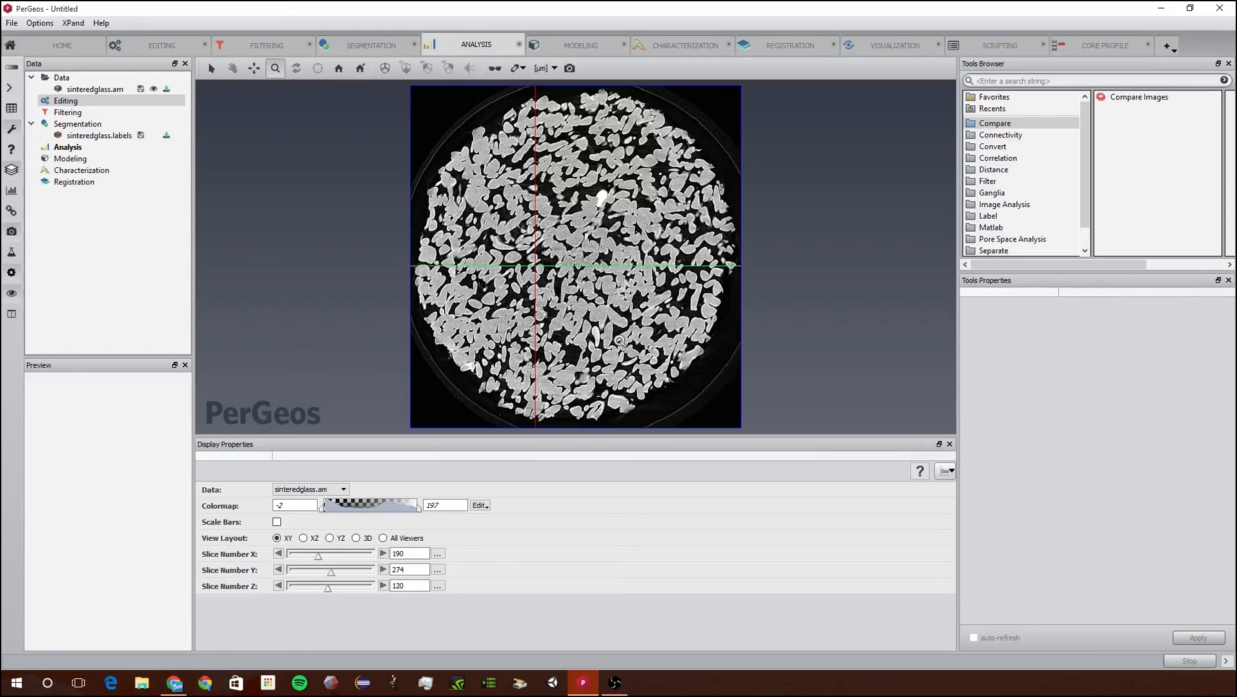
- Look through the Analysis tool categories, including Connectivity, Pore Space Analysis and Surface Analysis
{"action": "left_click", "coordinate": [1039, 136]}
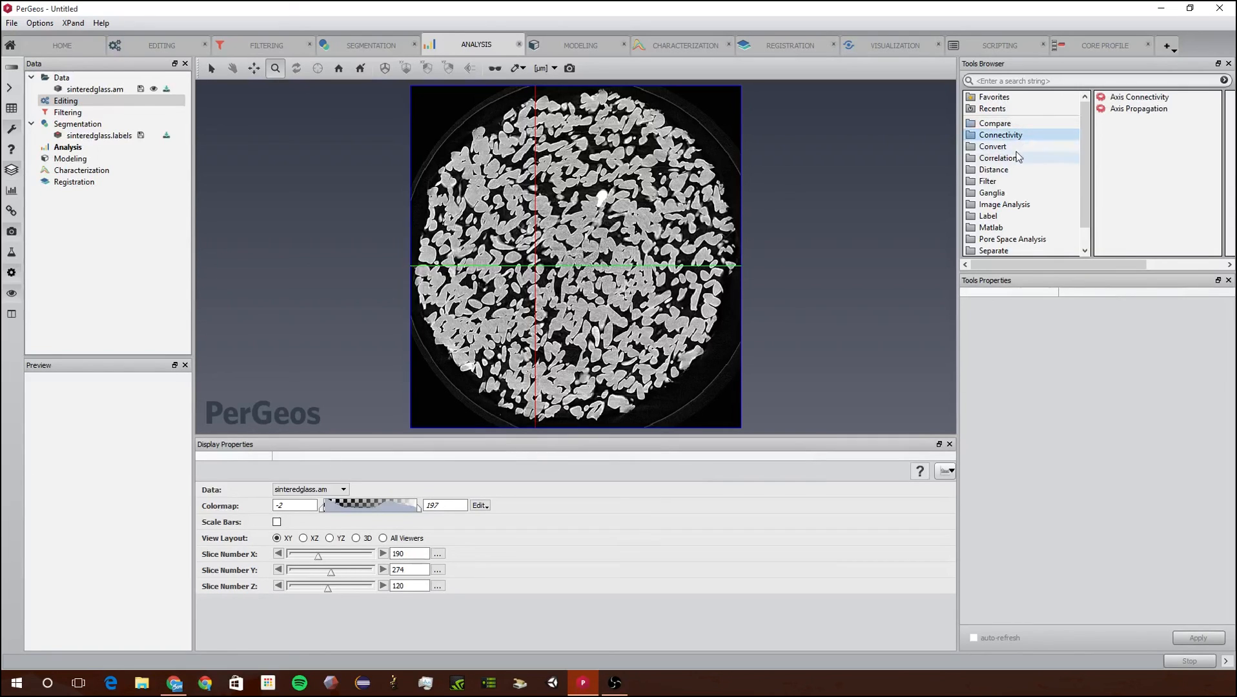
{"action": "left_click", "coordinate": [1010, 239]}
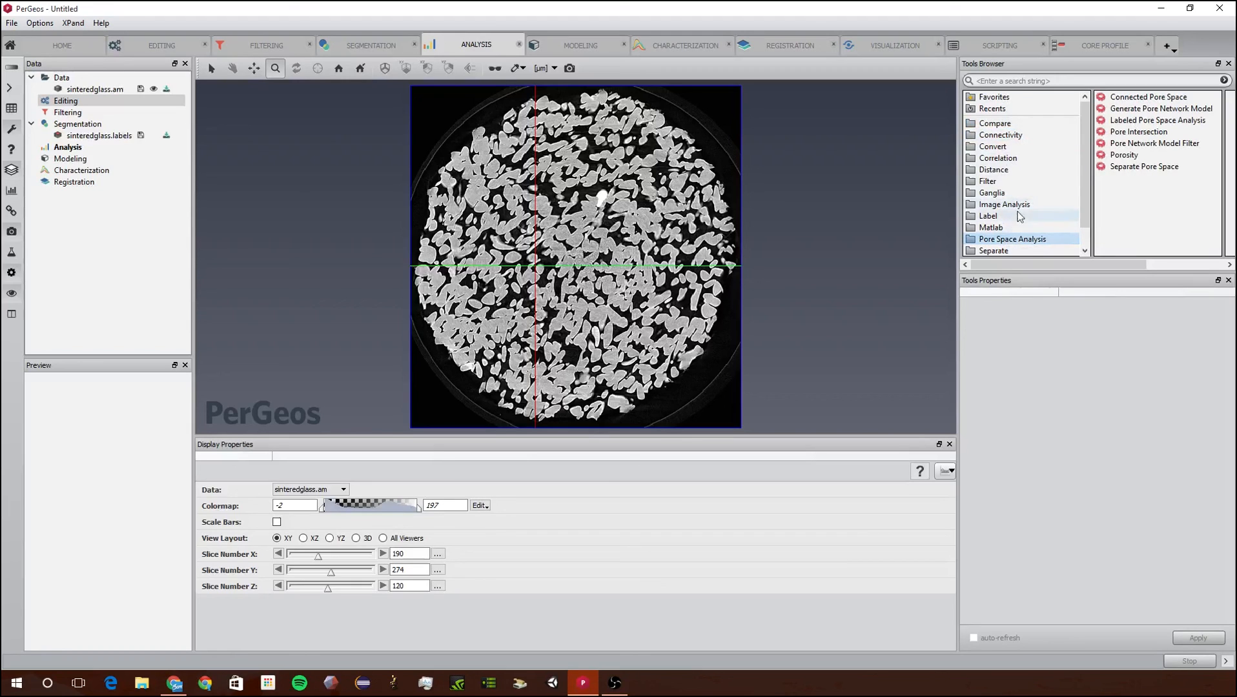
{"action": "scroll", "coordinate": [1002, 250], "scroll_direction": "down", "scroll_amount": 1}
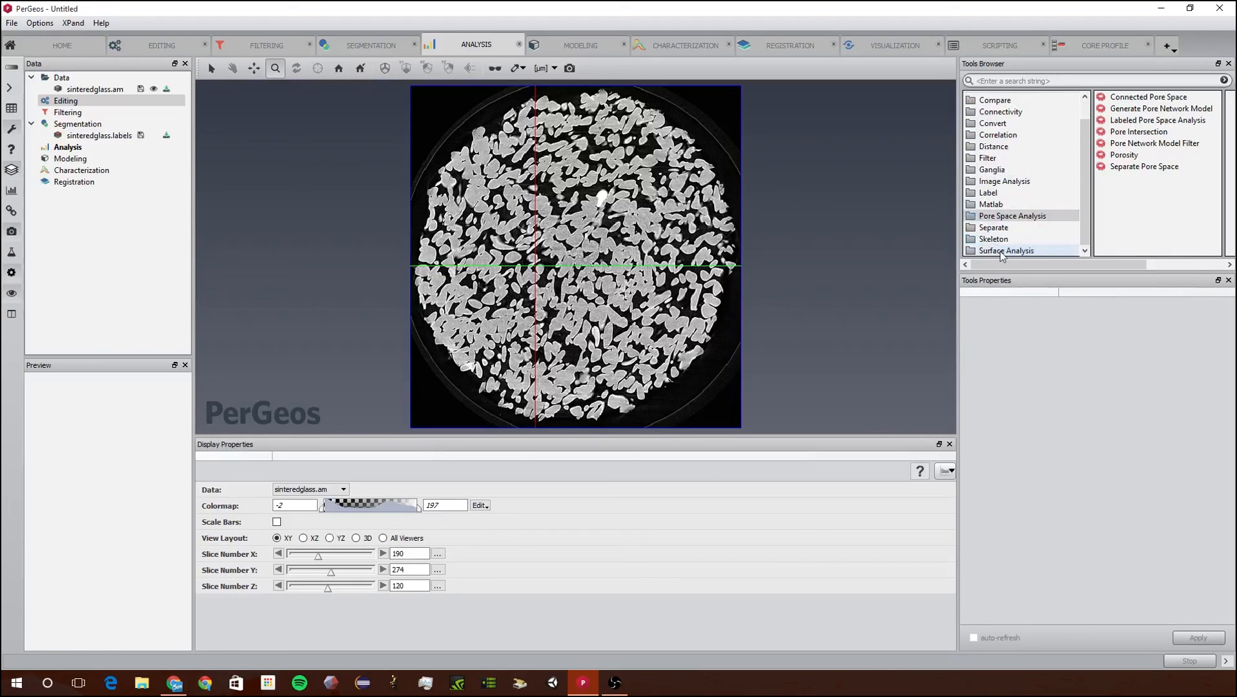
{"action": "left_click", "coordinate": [1010, 251]}
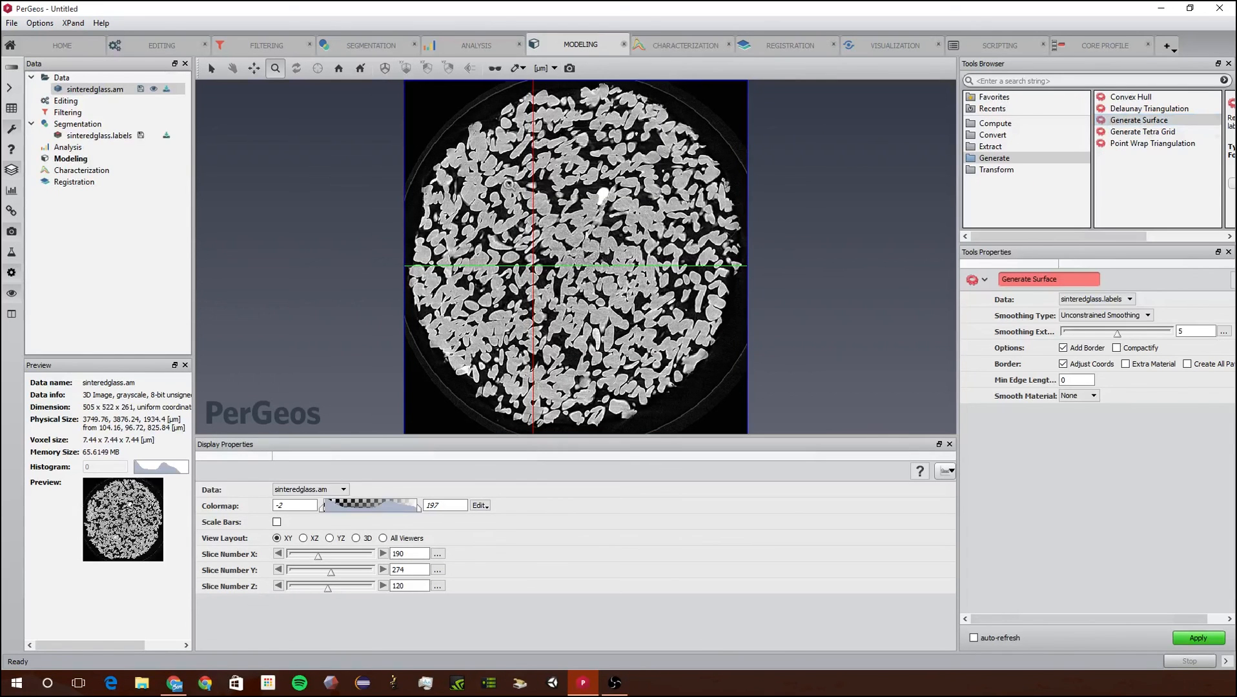
- Look over the Modeling, Characterization and Registration workspaces, examining their tools and slice views
{"action": "scroll", "coordinate": [536, 136], "scroll_direction": "down", "scroll_amount": 3}
{"action": "left_click_drag", "start_coordinate": [537, 137], "coordinate": [605, 156]}
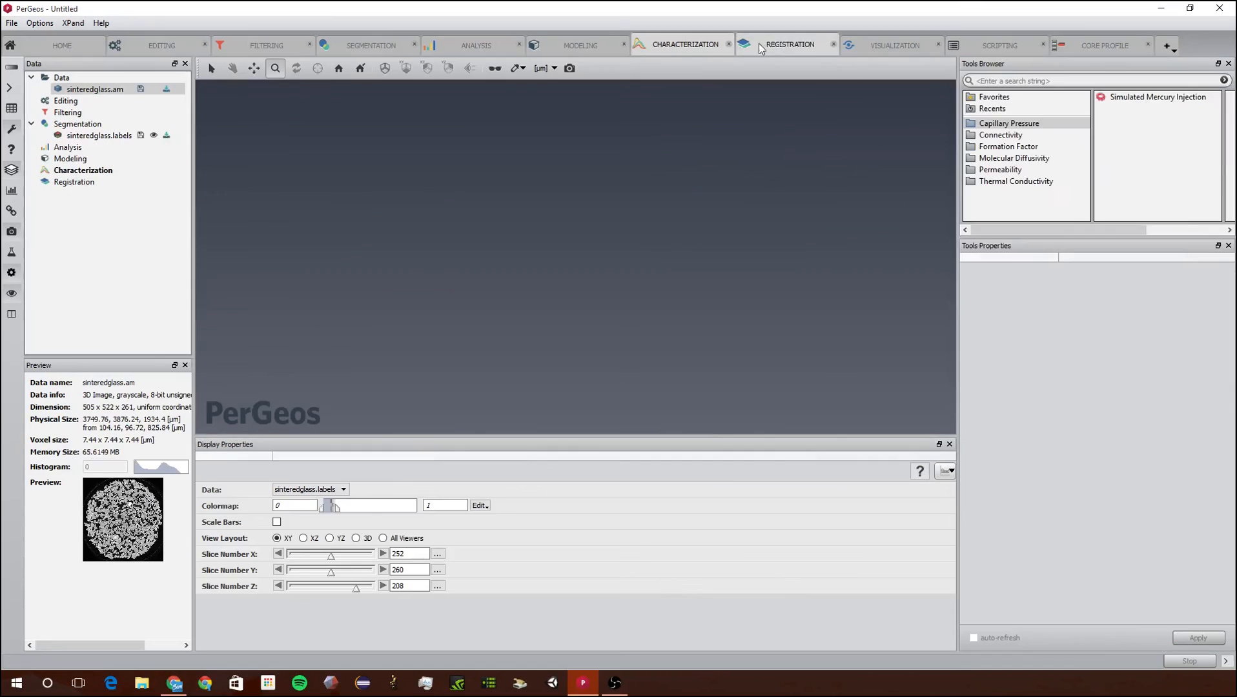
{"action": "left_click", "coordinate": [765, 46]}
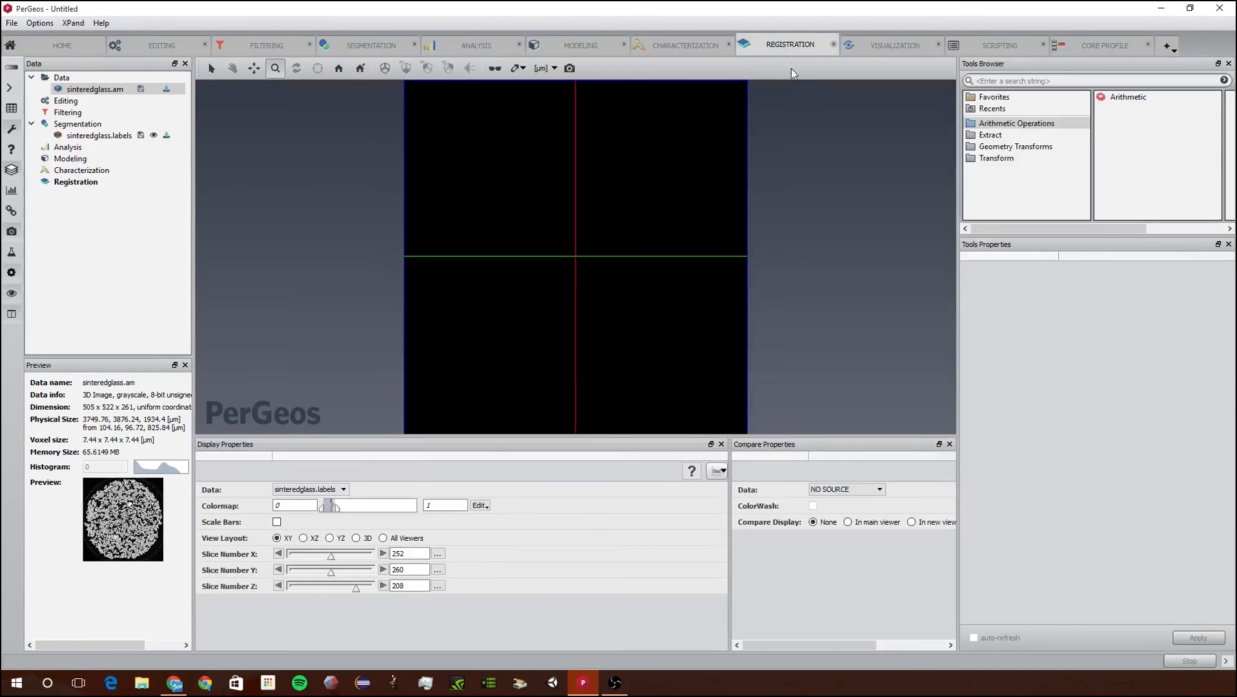
{"action": "scroll", "coordinate": [764, 267], "scroll_direction": "down", "scroll_amount": 3}
{"action": "scroll", "coordinate": [764, 268], "scroll_direction": "up", "scroll_amount": 3}
{"action": "scroll", "coordinate": [764, 268], "scroll_direction": "down", "scroll_amount": 3}
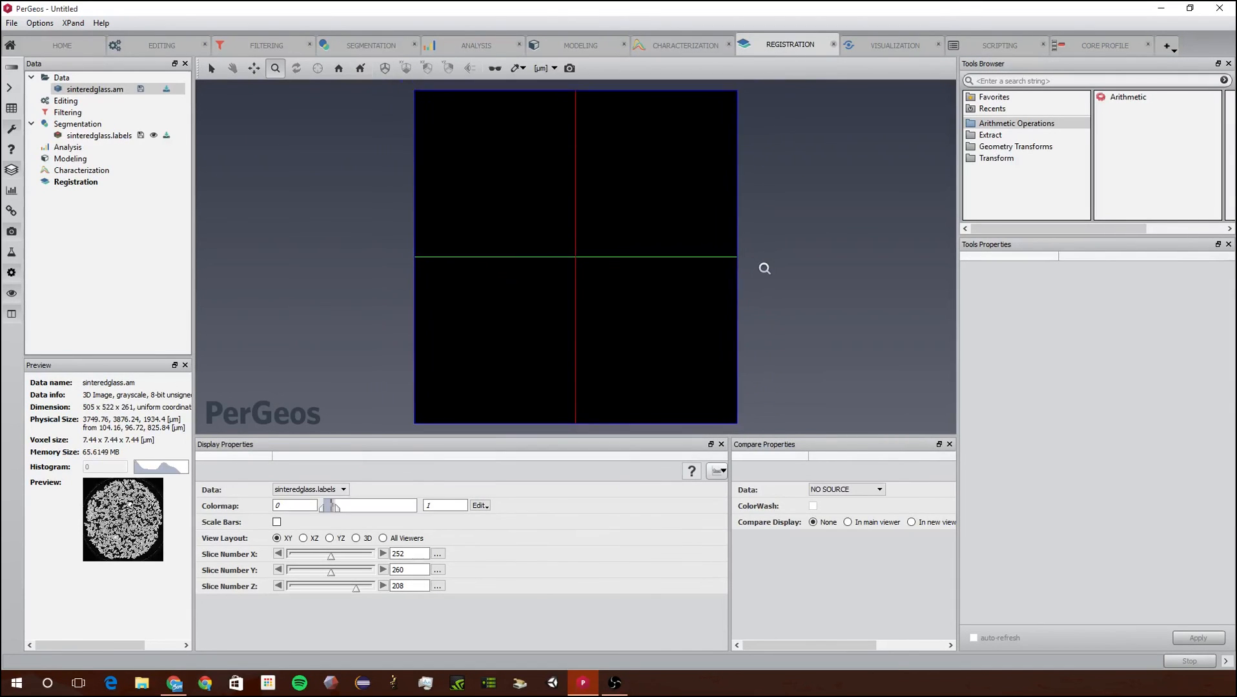
{"action": "scroll", "coordinate": [764, 268], "scroll_direction": "down", "scroll_amount": 2}
{"action": "mouse_move", "coordinate": [774, 47]}
{"action": "left_mouse_down"}
{"action": "mouse_move", "coordinate": [166, 74]}
{"action": "mouse_move", "coordinate": [142, 55]}
{"action": "mouse_move", "coordinate": [272, 48]}
{"action": "mouse_move", "coordinate": [118, 46]}
{"action": "mouse_move", "coordinate": [219, 23]}
{"action": "mouse_move", "coordinate": [148, 29]}
{"action": "mouse_move", "coordinate": [240, 28]}
{"action": "mouse_move", "coordinate": [94, 27]}
{"action": "mouse_move", "coordinate": [891, 49]}
{"action": "mouse_move", "coordinate": [792, 51]}
{"action": "left_mouse_up"}
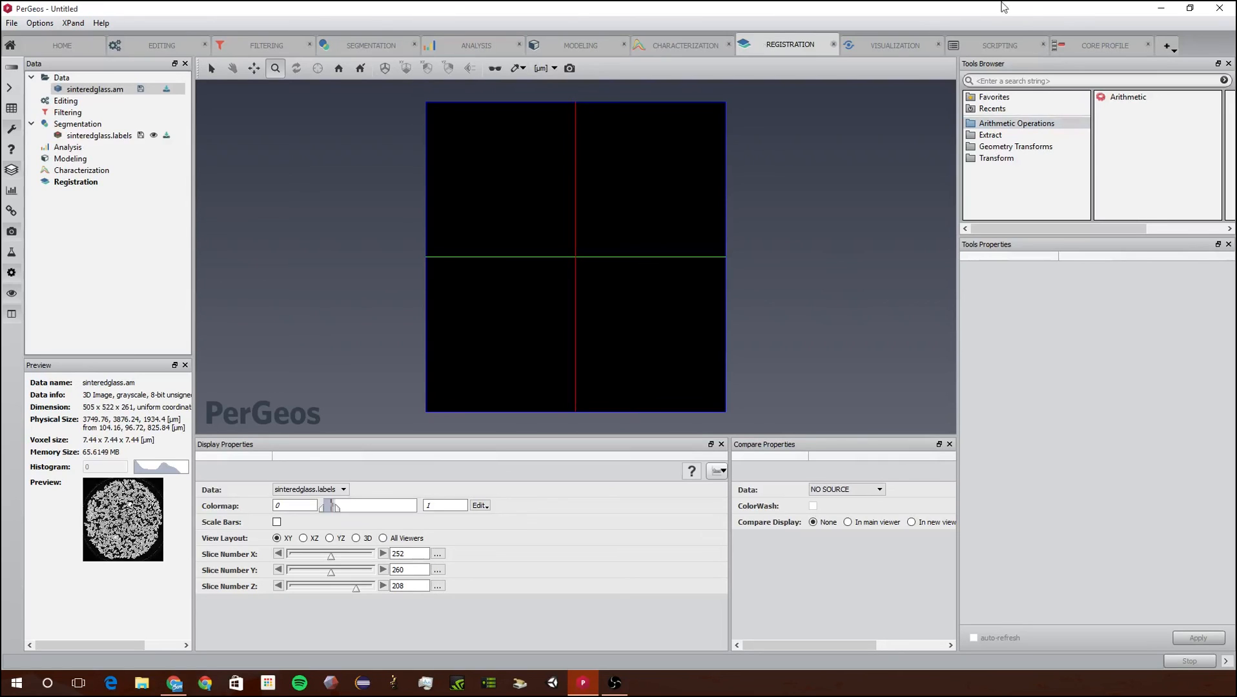
- Open the Scripting workspace and enlarge the Script Editor to fill most of the viewer area
{"action": "left_click", "coordinate": [994, 45]}
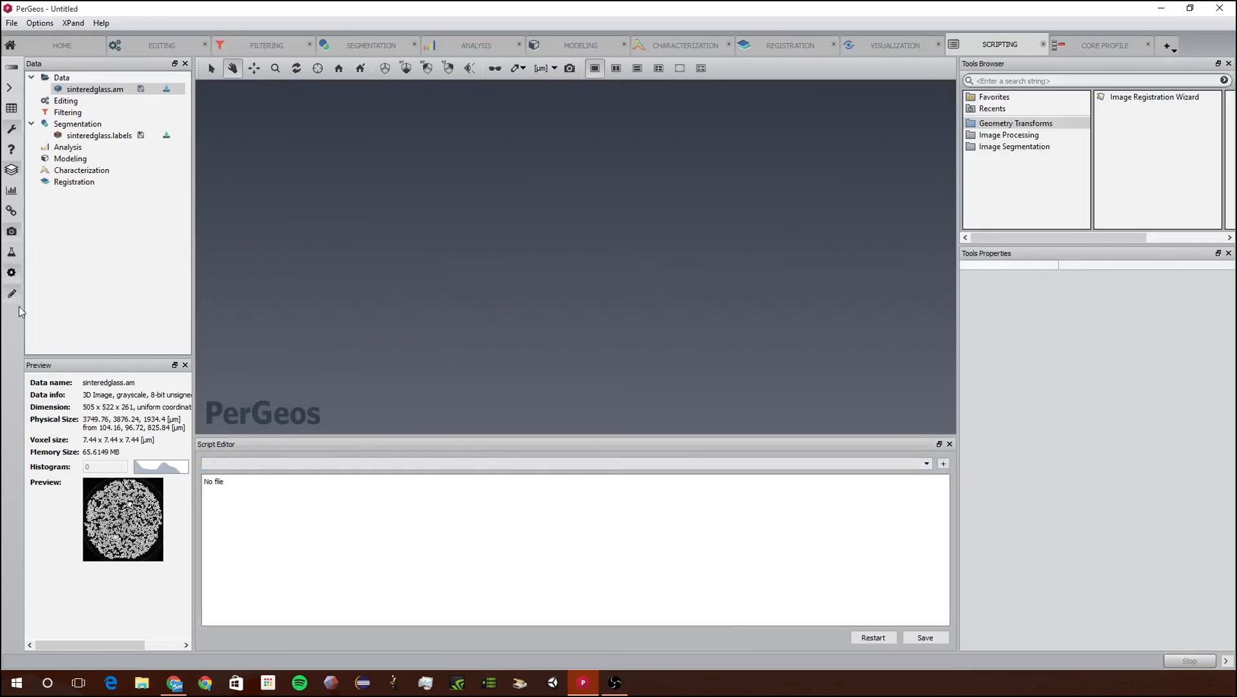
{"action": "left_click_drag", "start_coordinate": [529, 439], "coordinate": [529, 191]}
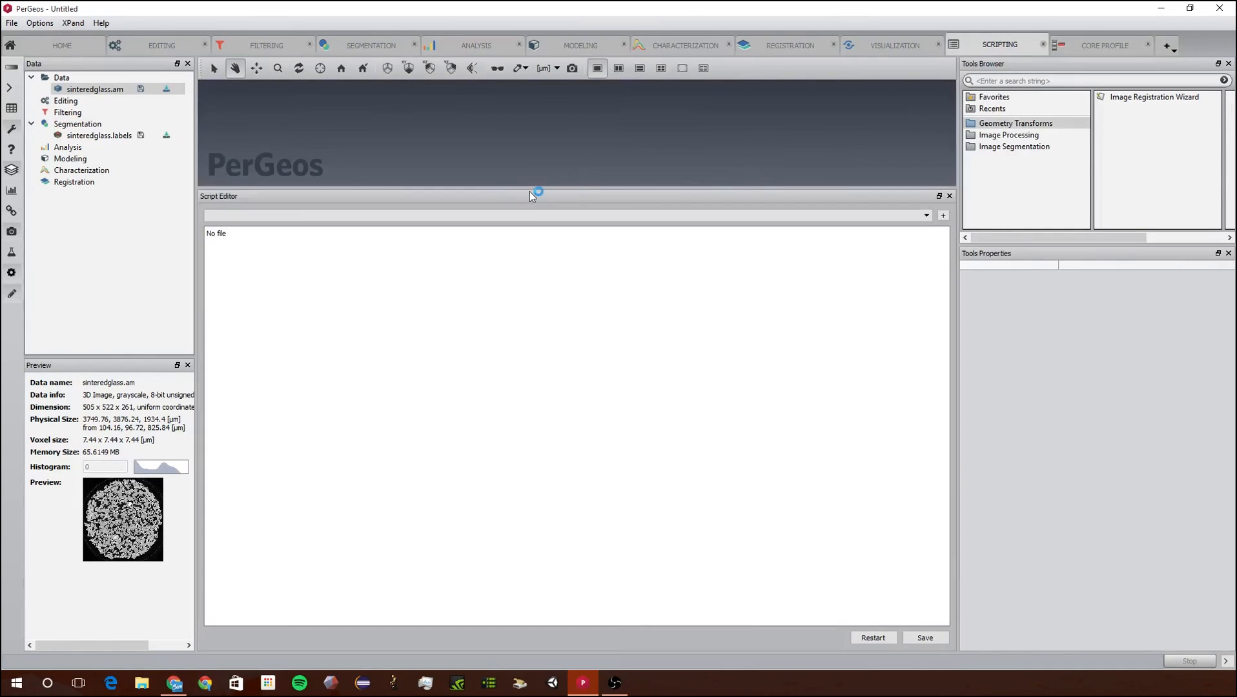